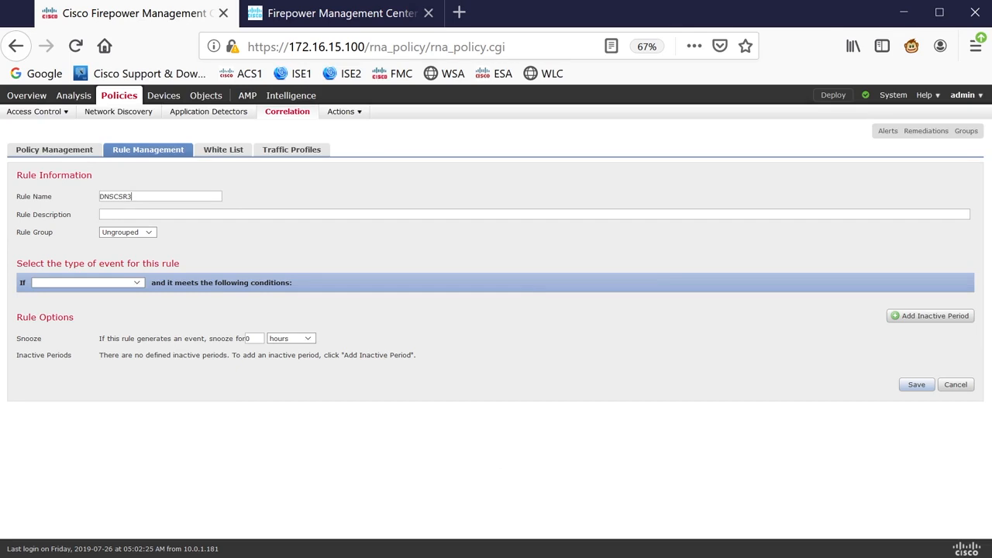
# - Annotate the network diagram with arrows tracing DNS traffic from CSR3 through the FTD and R2 toward the DNS server
pyautogui.hotkey('alt', 'Tab')
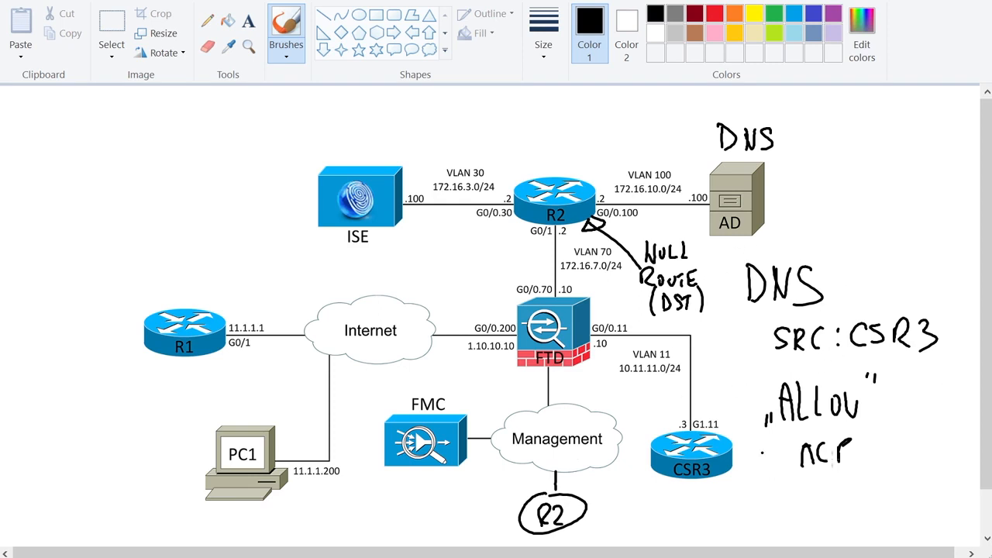
pyautogui.moveTo(676, 402); pyautogui.dragTo(595, 386)
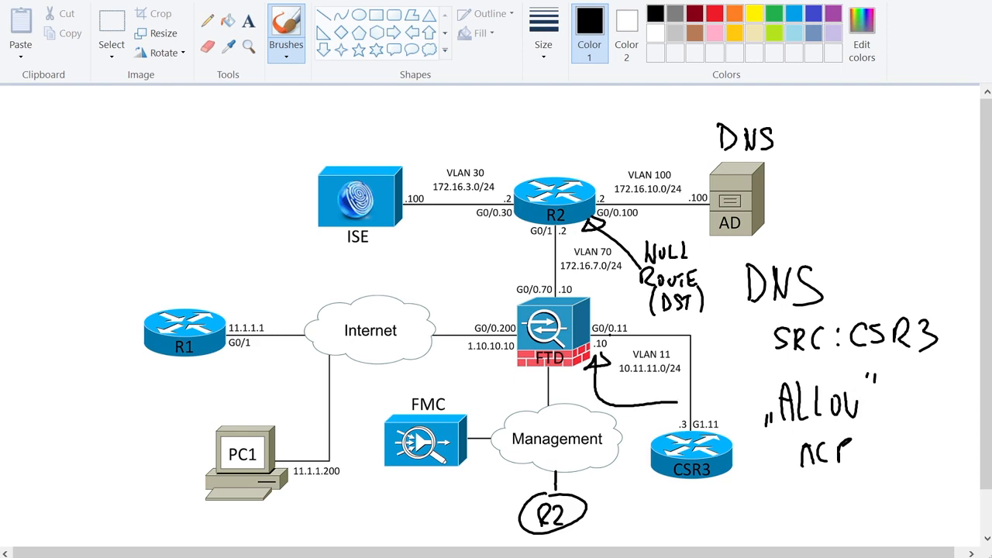
pyautogui.moveTo(671, 146); pyautogui.dragTo(595, 168)
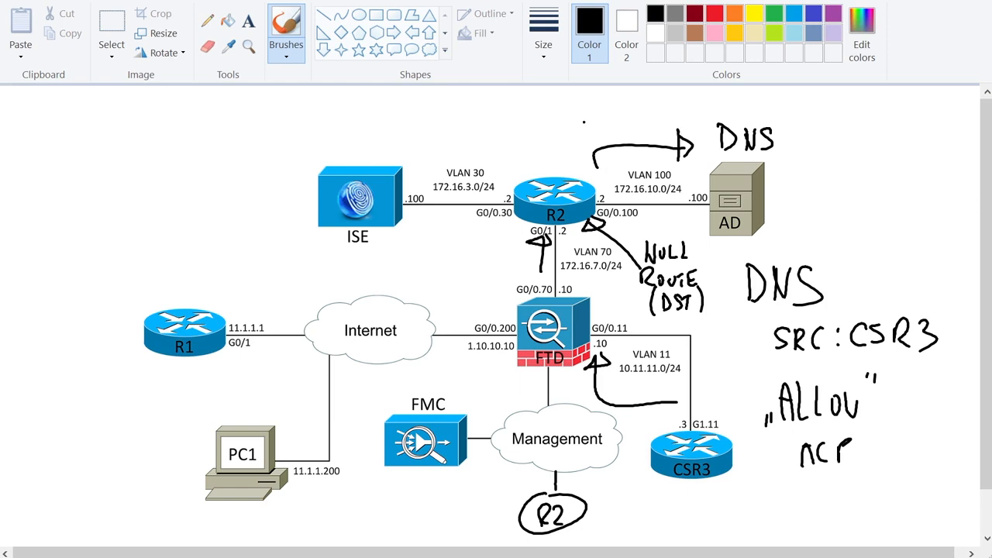
pyautogui.moveTo(570, 104); pyautogui.dragTo(602, 135)
pyautogui.moveTo(599, 110); pyautogui.dragTo(568, 137)
pyautogui.moveTo(478, 97); pyautogui.dragTo(490, 136)
pyautogui.moveTo(481, 118)
pyautogui.mouseDown()
pyautogui.moveTo(516, 116)
pyautogui.moveTo(470, 95)
pyautogui.mouseUp()
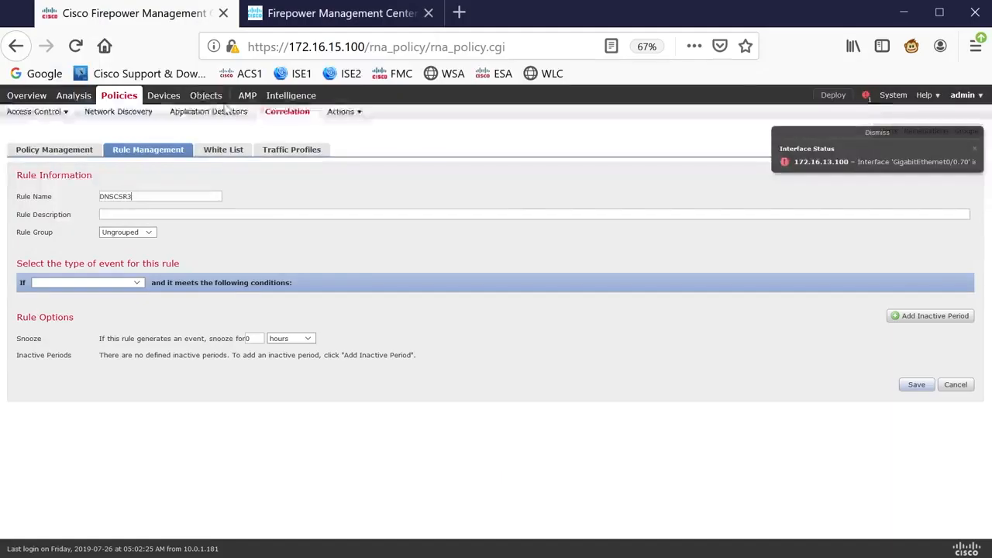
# - Open the Access Control policy in a new tab and switch to it
pyautogui.moveTo(48, 110)
pyautogui.rightClick(45, 132)
pyautogui.click(75, 145)
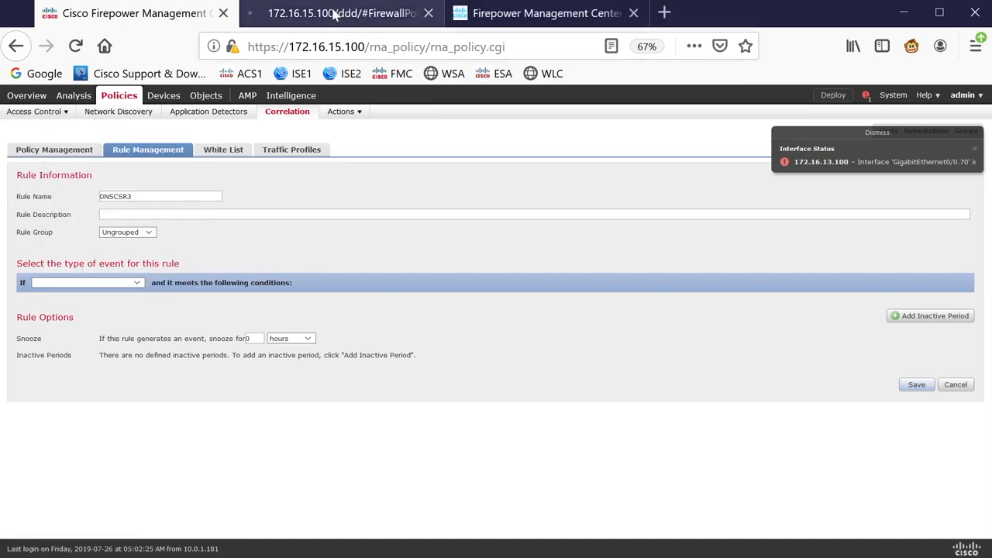
pyautogui.click(333, 13)
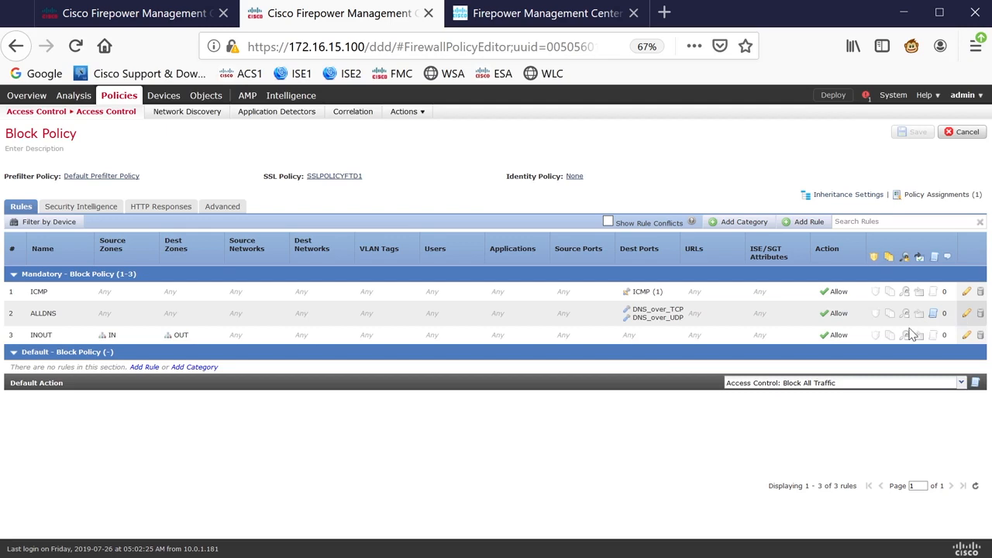
# - Enable logging at the beginning of connection in the ALLDNS rule, then cancel the edit without saving
pyautogui.click(969, 319)
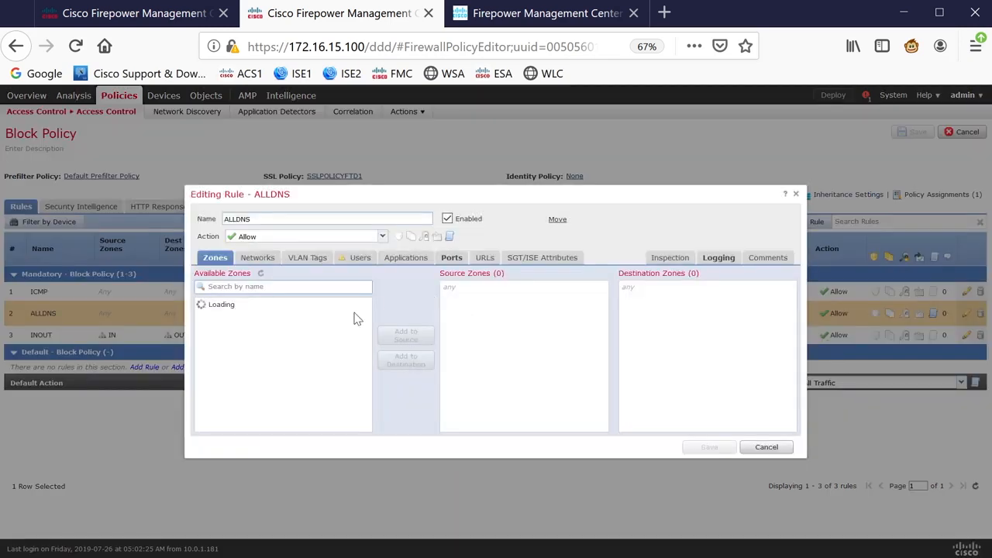
pyautogui.click(452, 259)
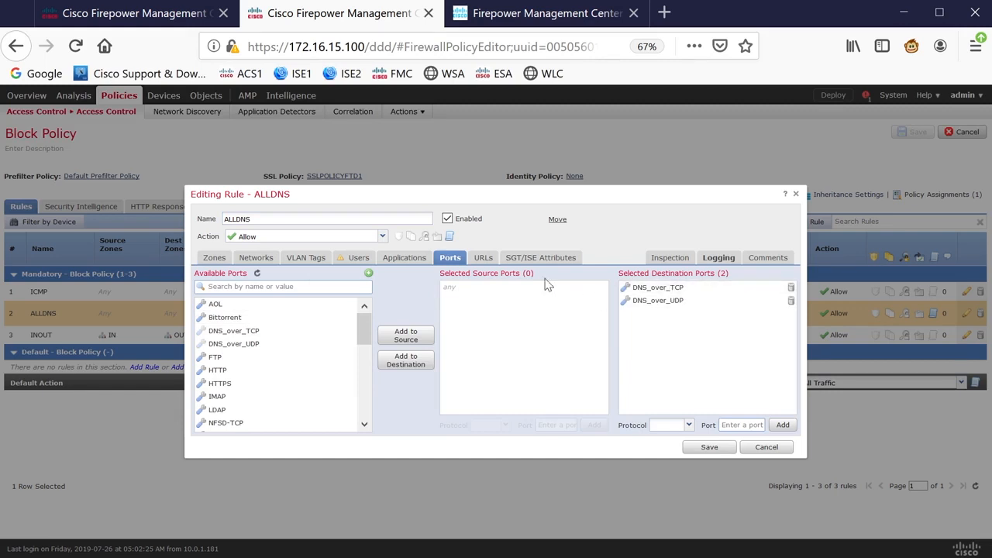
pyautogui.click(716, 261)
pyautogui.click(254, 284)
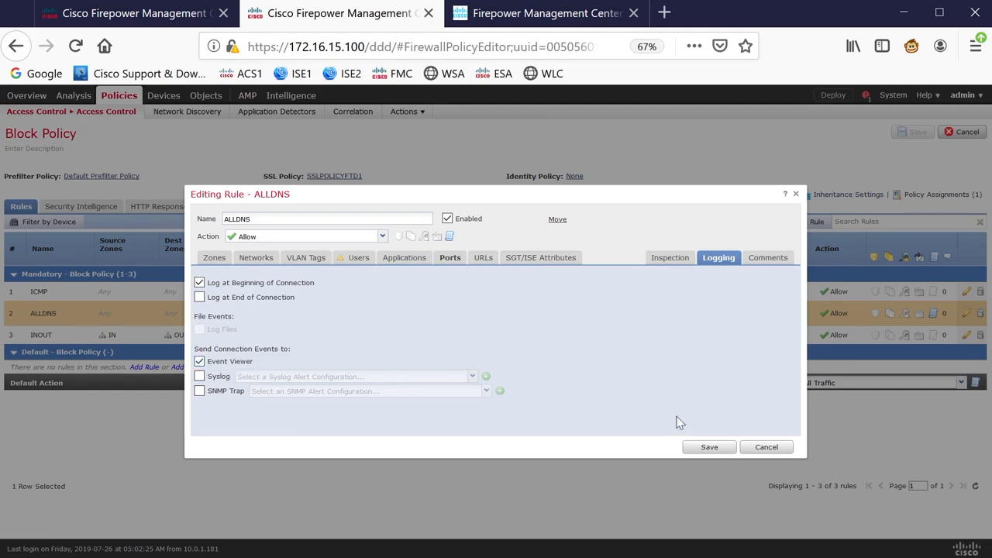
pyautogui.click(774, 449)
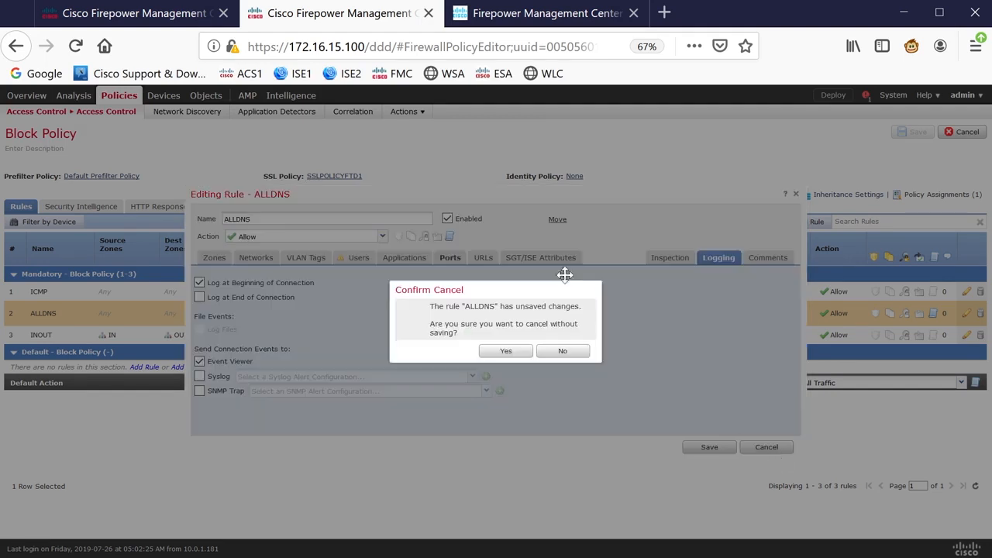
pyautogui.click(567, 352)
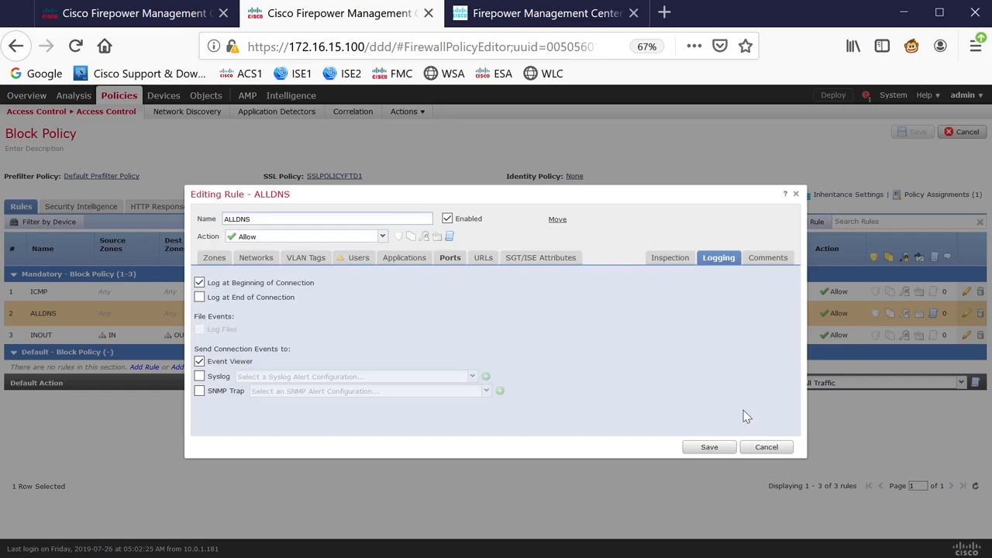
pyautogui.click(766, 447)
pyautogui.click(502, 351)
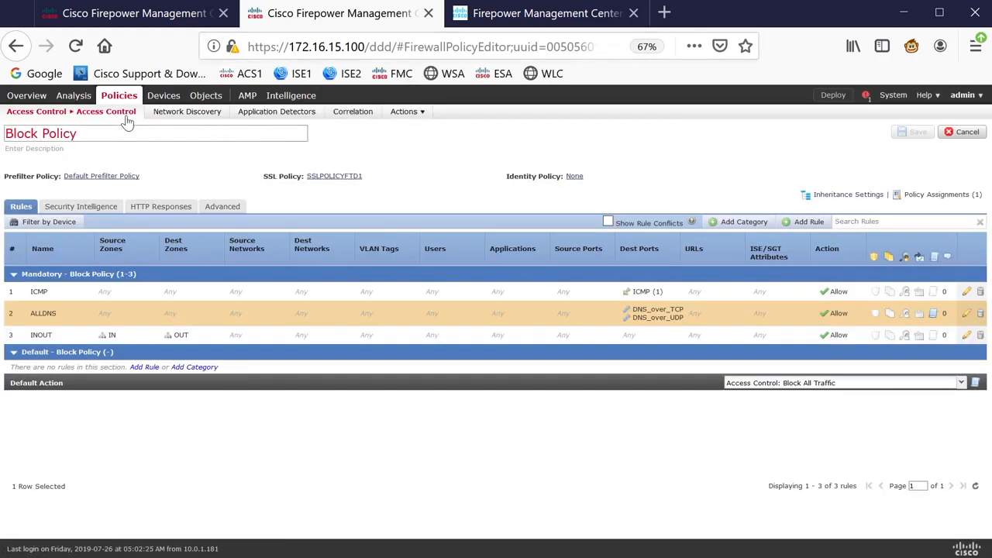
# - Open the Connection Events view under Analysis
pyautogui.moveTo(71, 104)
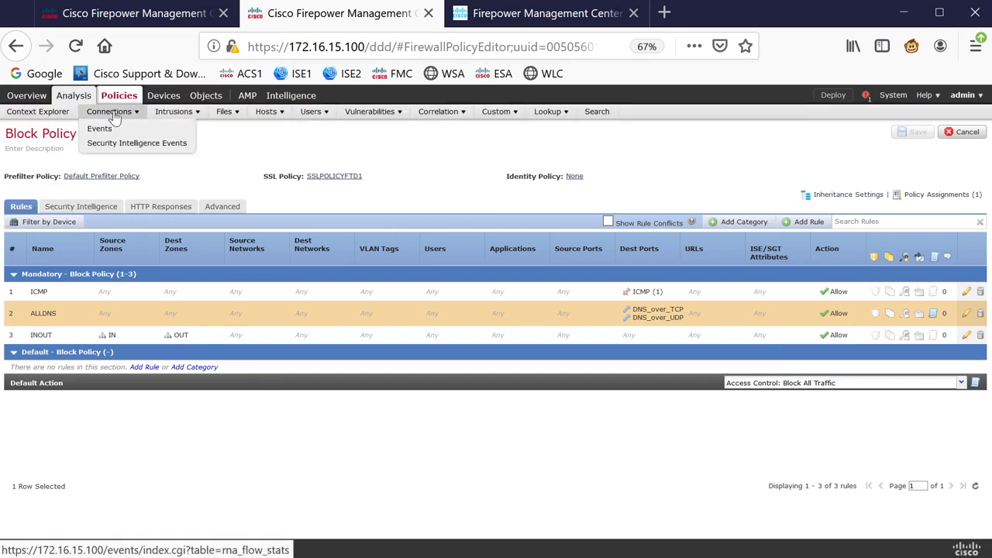
pyautogui.click(117, 127)
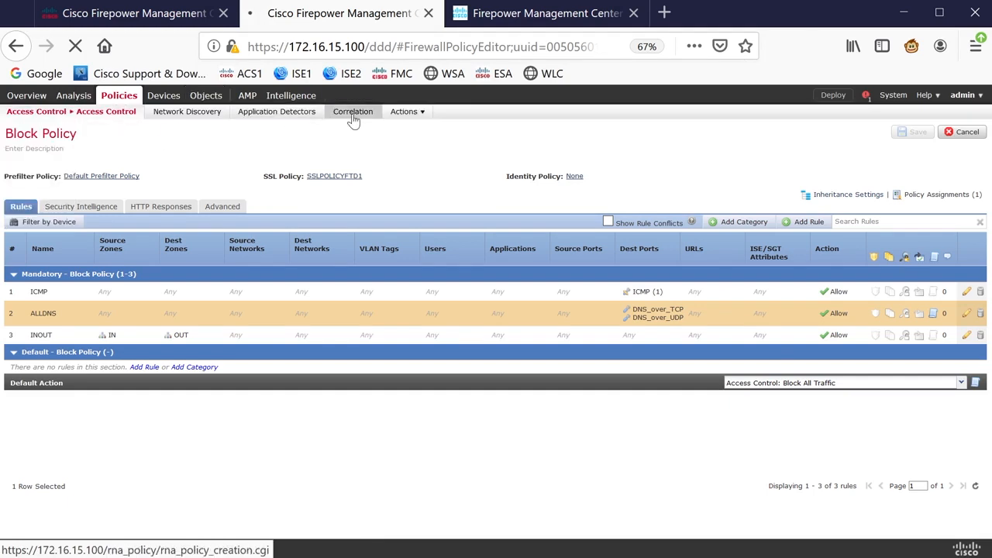
pyautogui.rightClick(353, 118)
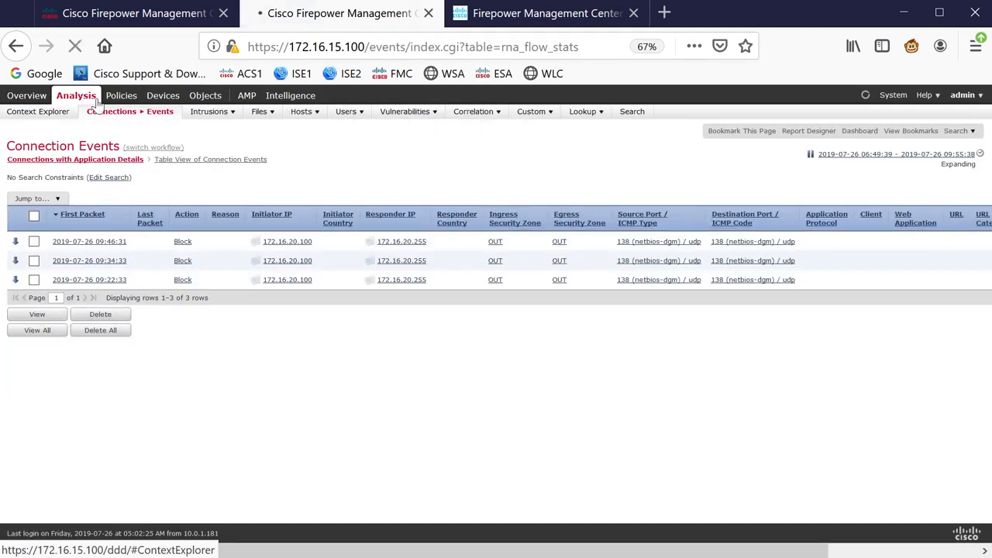
# - Open the Correlation Events view in a new browser tab
pyautogui.click(90, 101)
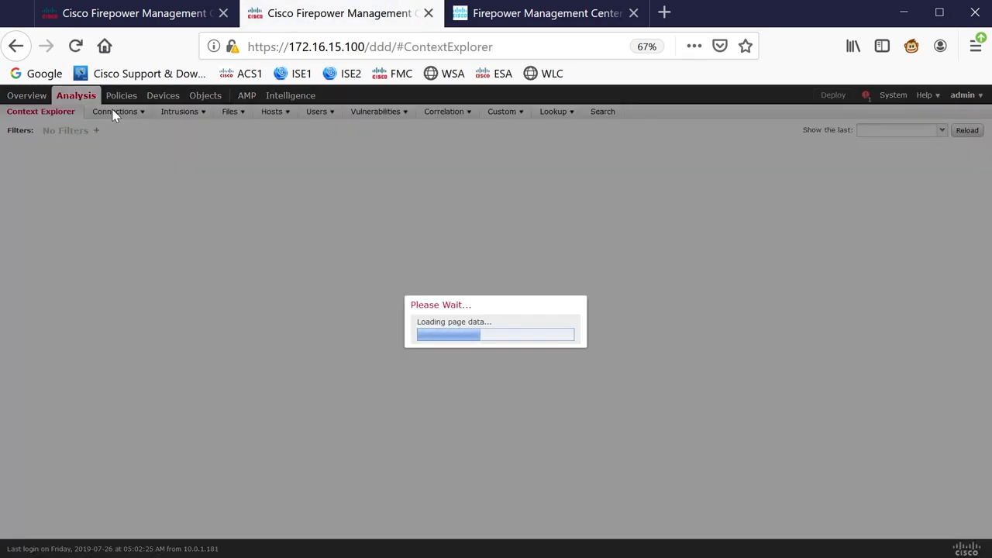
pyautogui.moveTo(119, 116)
pyautogui.click(118, 134)
pyautogui.moveTo(430, 122)
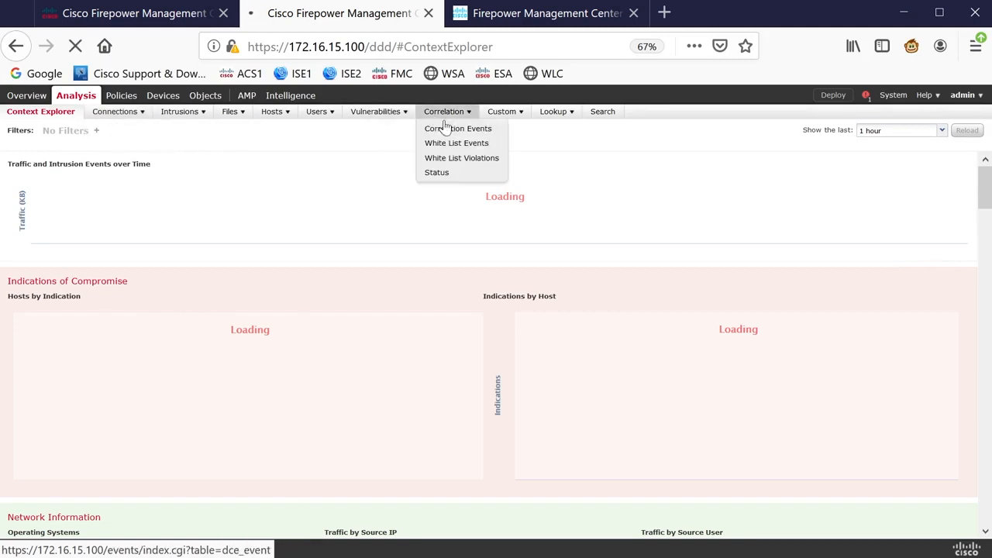
pyautogui.rightClick(448, 123)
pyautogui.click(469, 129)
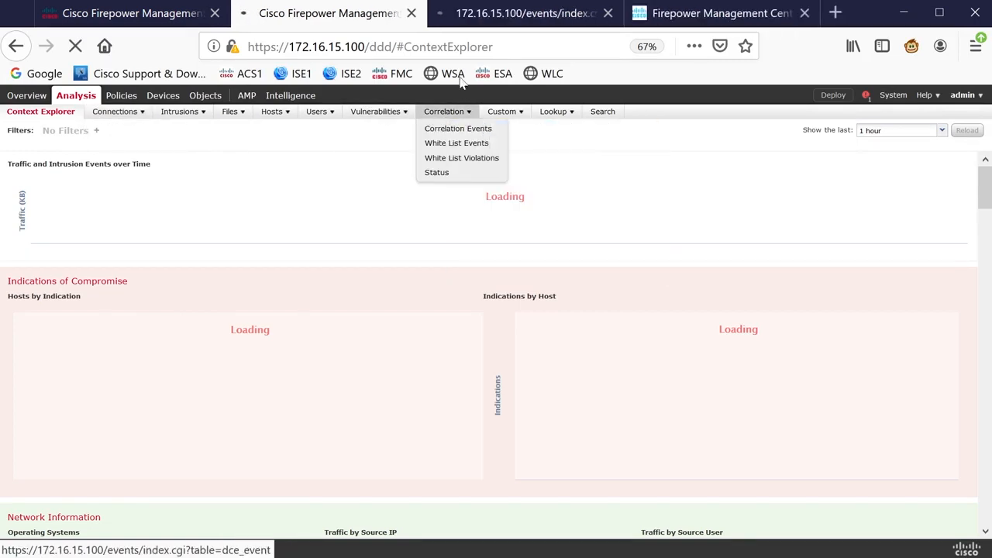
# - Back in the DNSCSR3 rule, set the event type to a connection event occurs
pyautogui.click(132, 16)
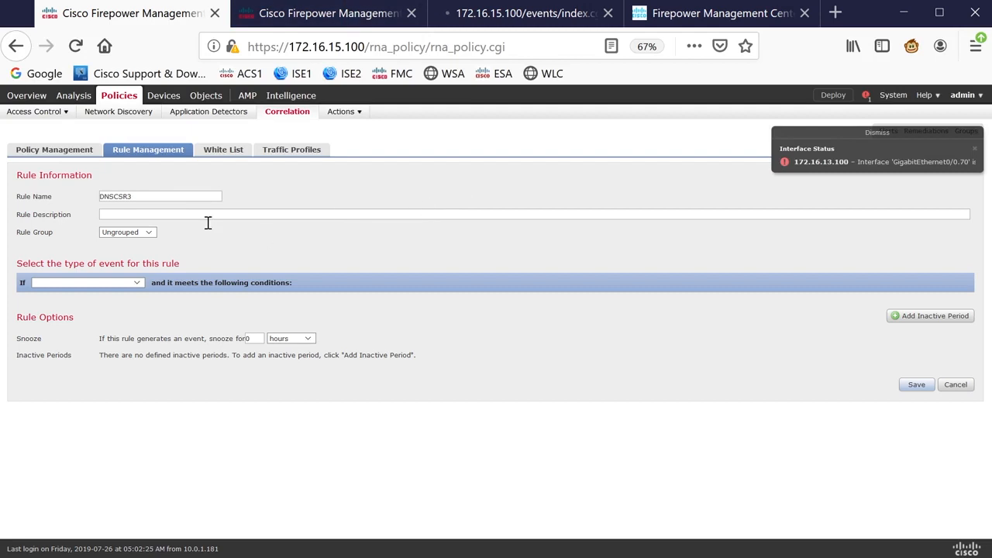
pyautogui.click(140, 282)
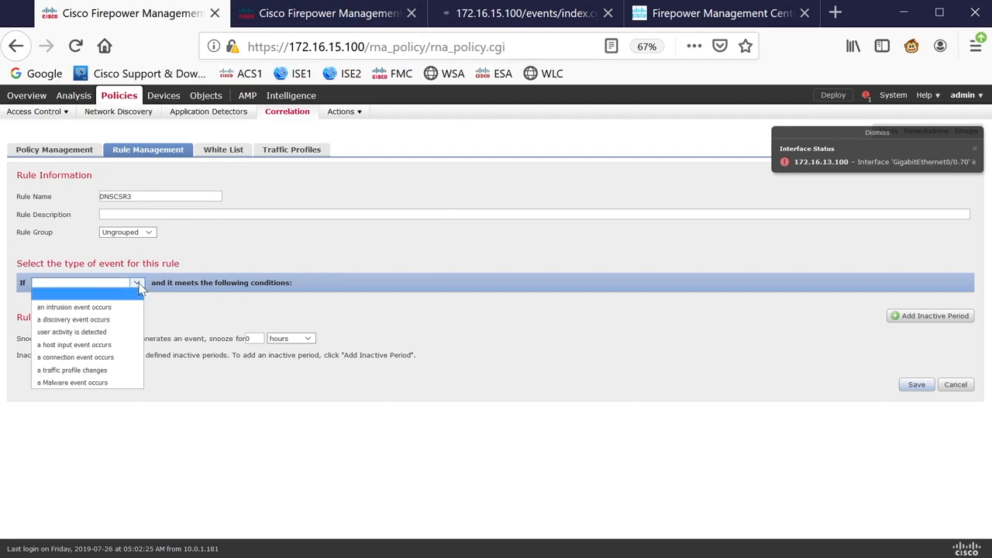
pyautogui.click(97, 357)
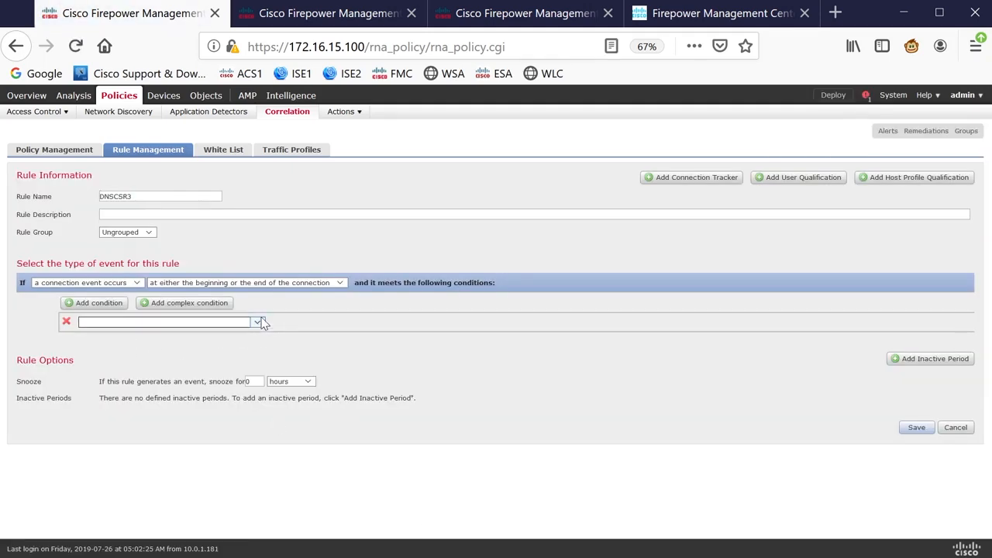
# - Add a condition that DNS Query contains the string inelab
pyautogui.click(258, 322)
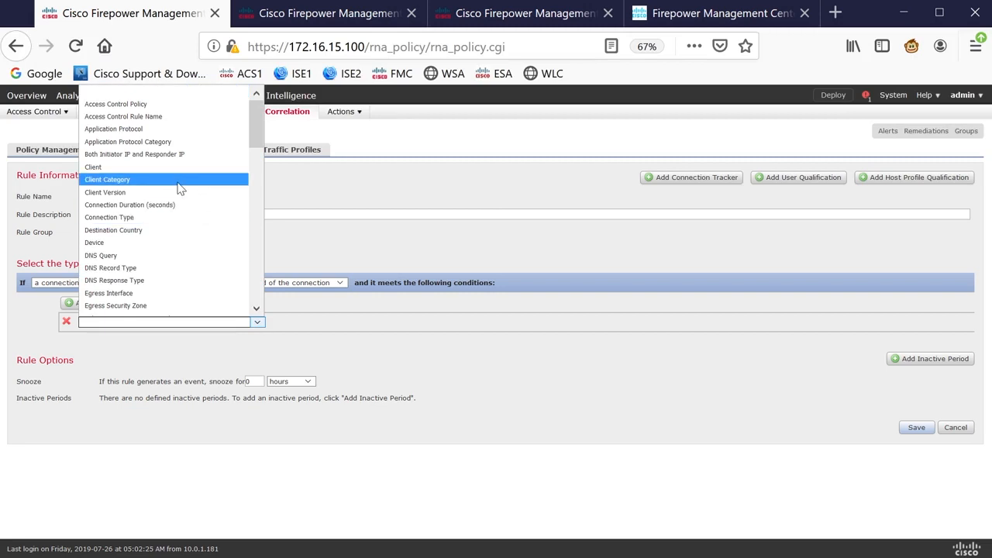
pyautogui.click(157, 256)
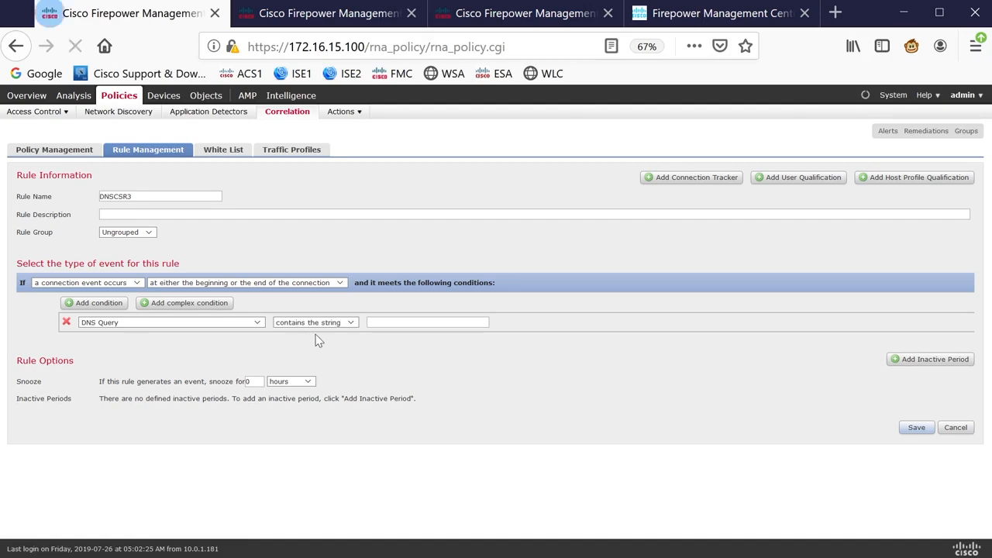
pyautogui.click(395, 328)
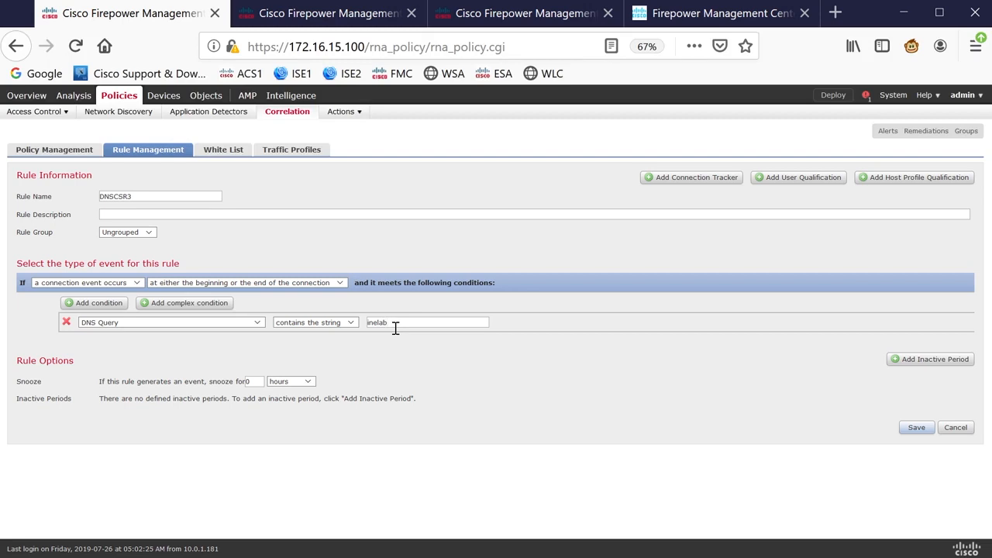
# - Add a second condition Initiator IP is 10.11.11.3 and combine the conditions with AND
pyautogui.click(96, 303)
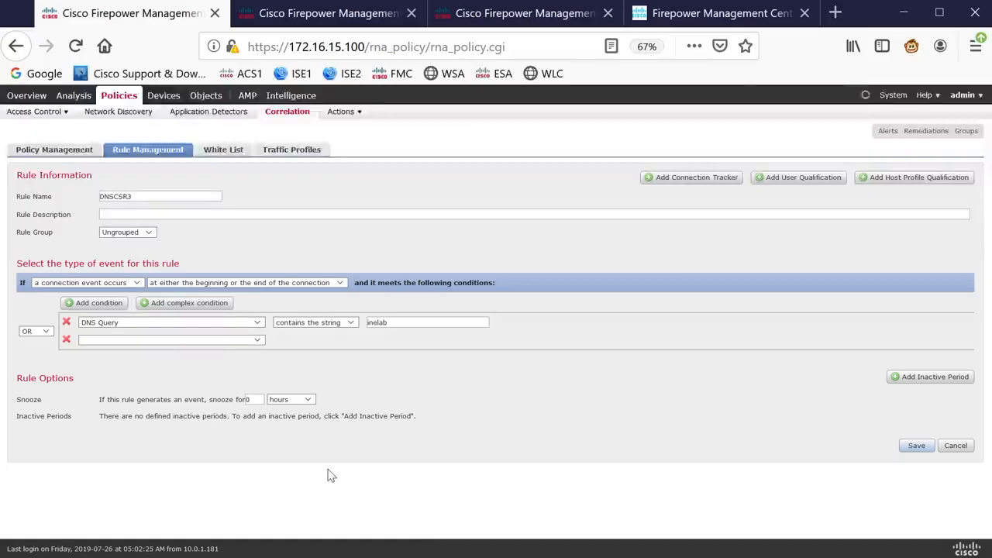
pyautogui.click(232, 340)
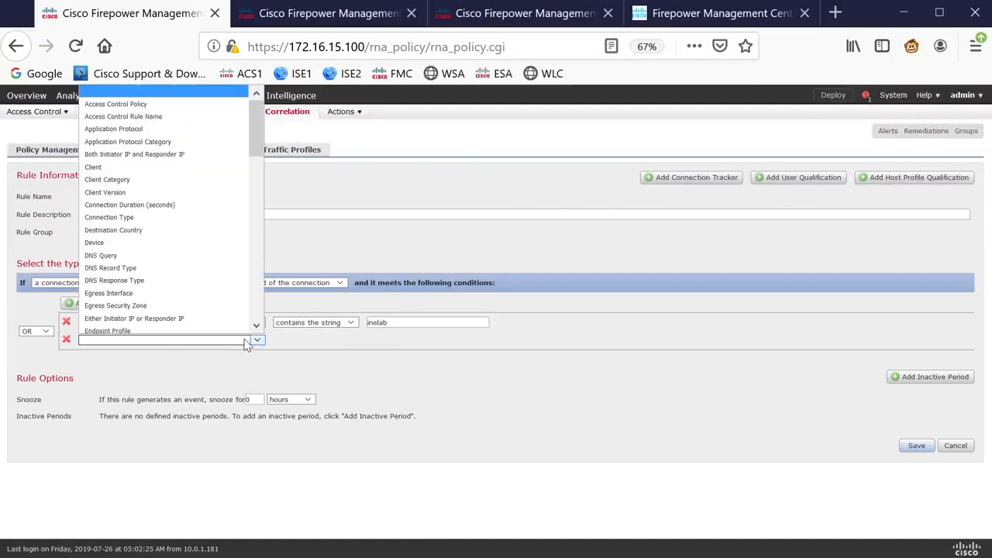
pyautogui.click(122, 164)
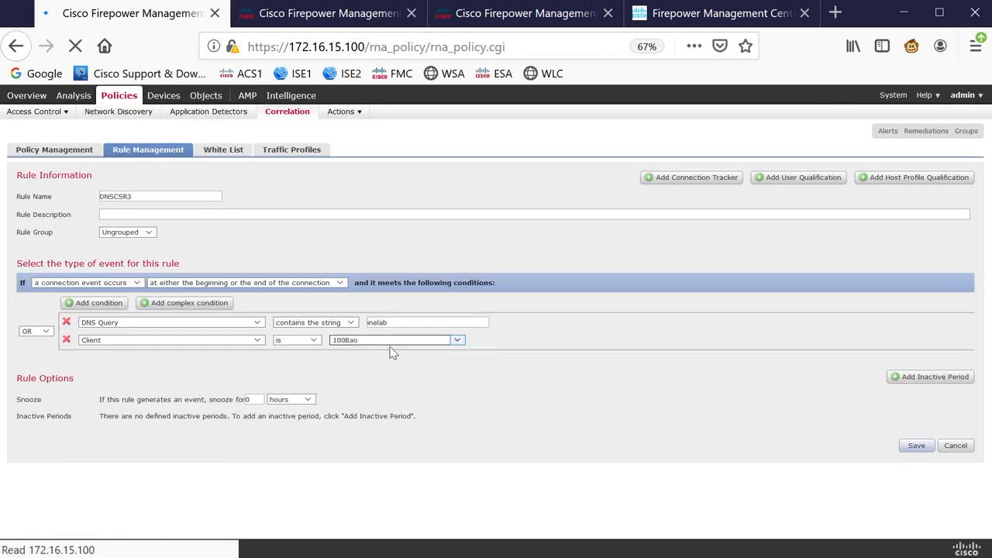
pyautogui.click(258, 341)
pyautogui.moveTo(262, 132); pyautogui.dragTo(236, 207)
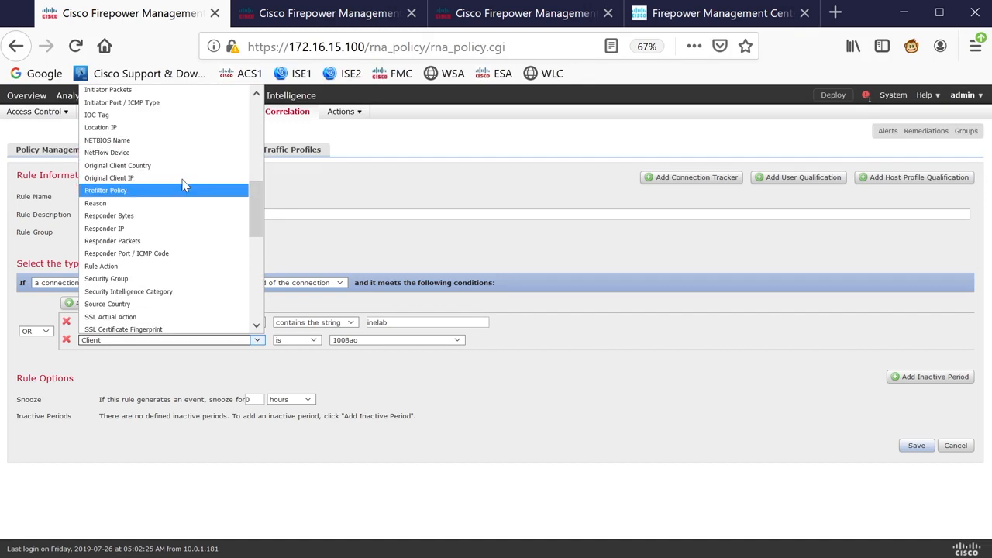
pyautogui.scroll(1, 178, 185)
pyautogui.click(131, 118)
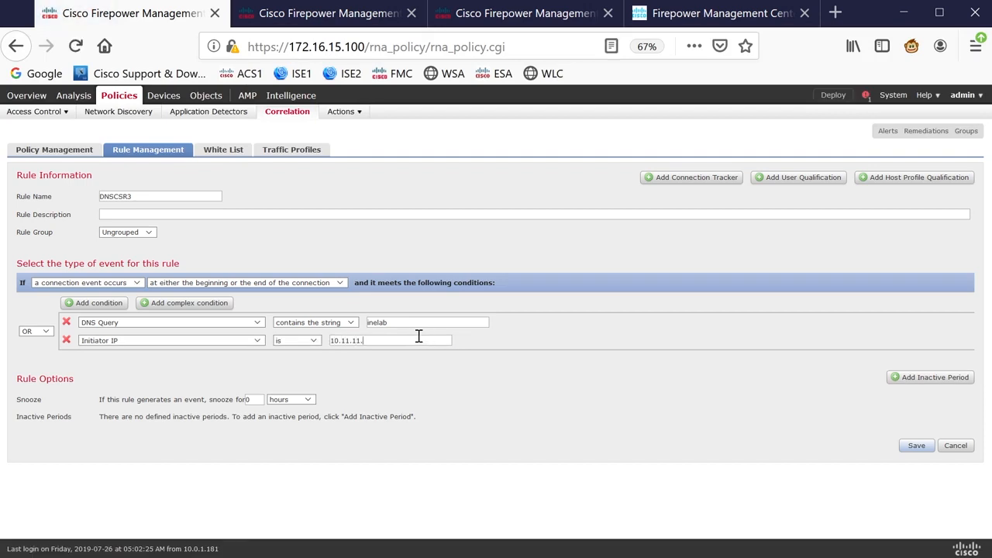
pyautogui.click(46, 332)
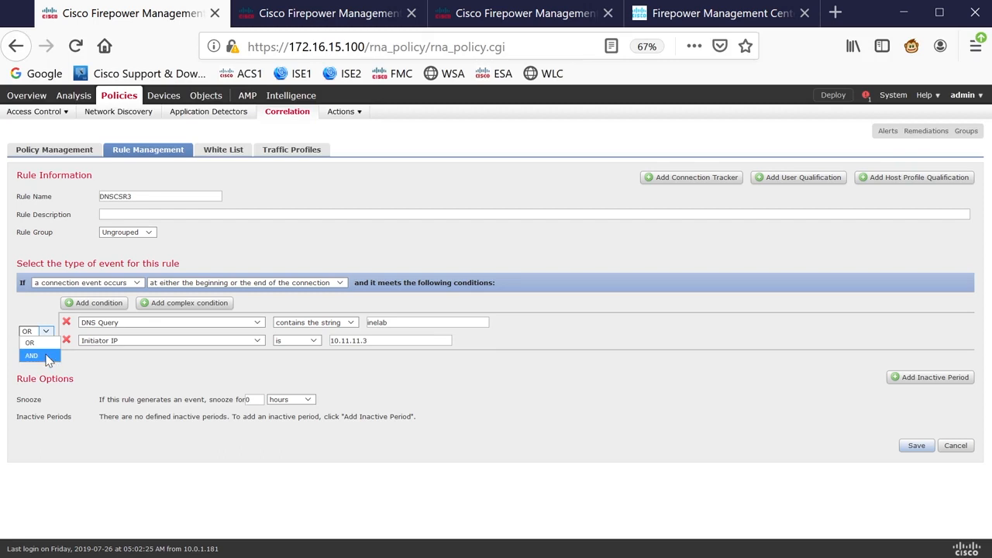
pyautogui.click(46, 357)
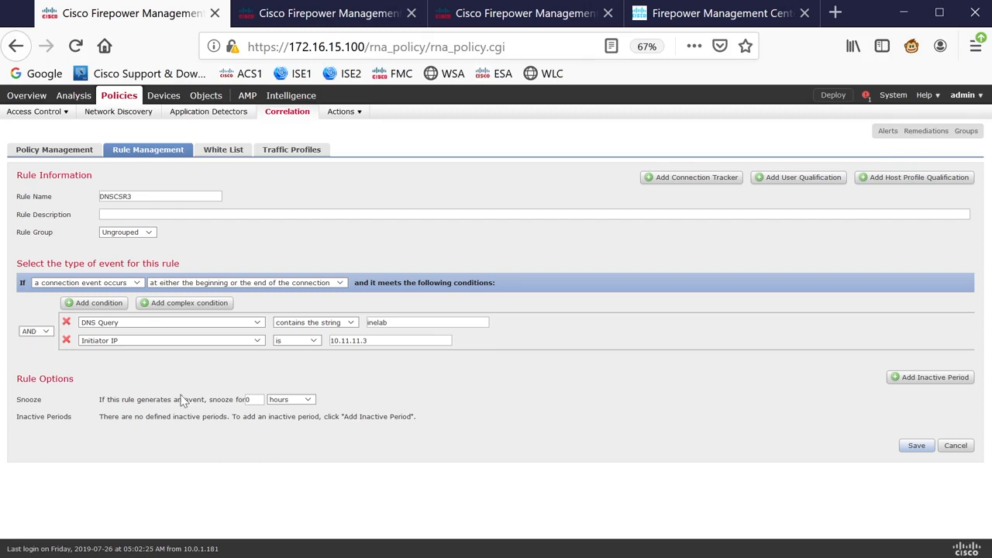
# - Add a third condition Rule Action is Allow to the DNSCSR3 rule and save the rule
pyautogui.click(118, 303)
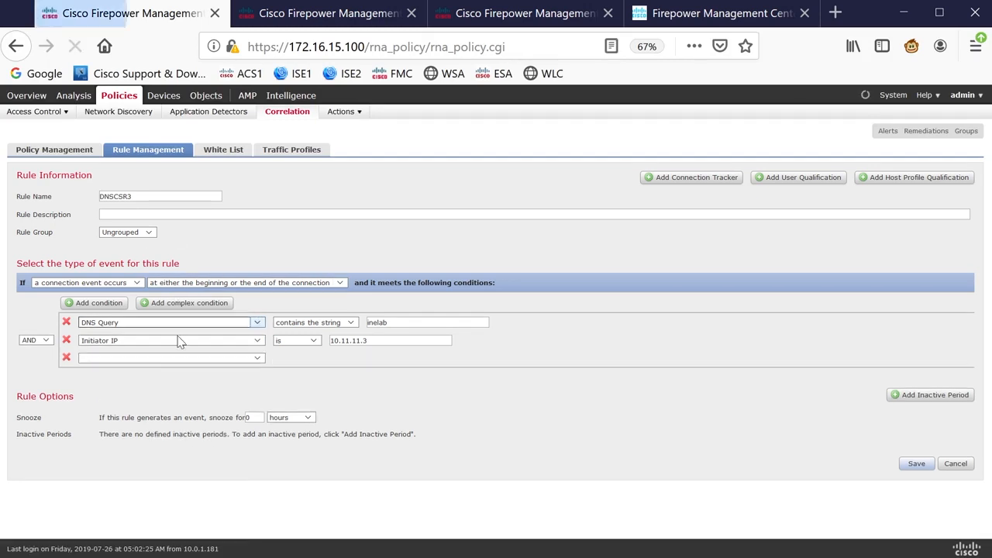
pyautogui.click(186, 358)
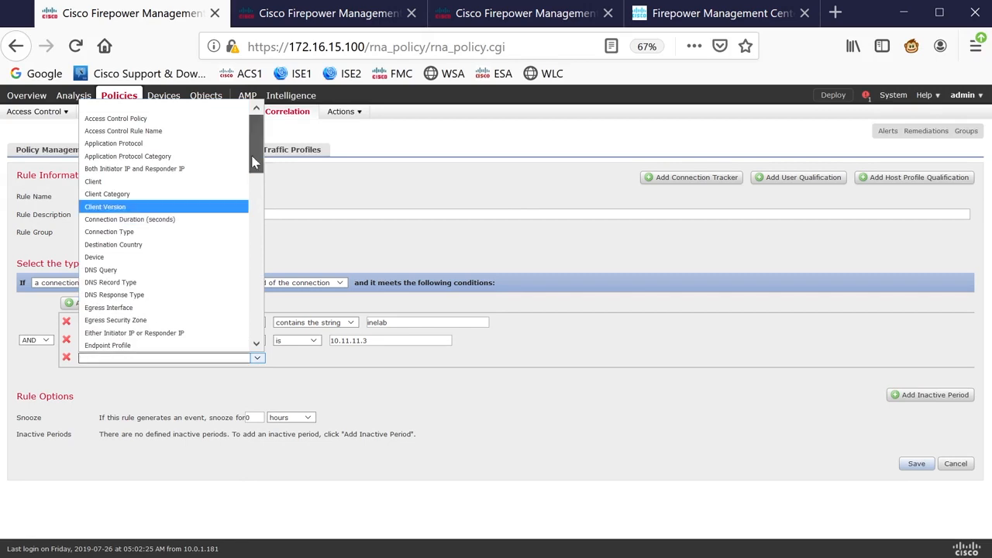
pyautogui.moveTo(255, 178); pyautogui.dragTo(251, 240)
pyautogui.scroll(-2, 251, 258)
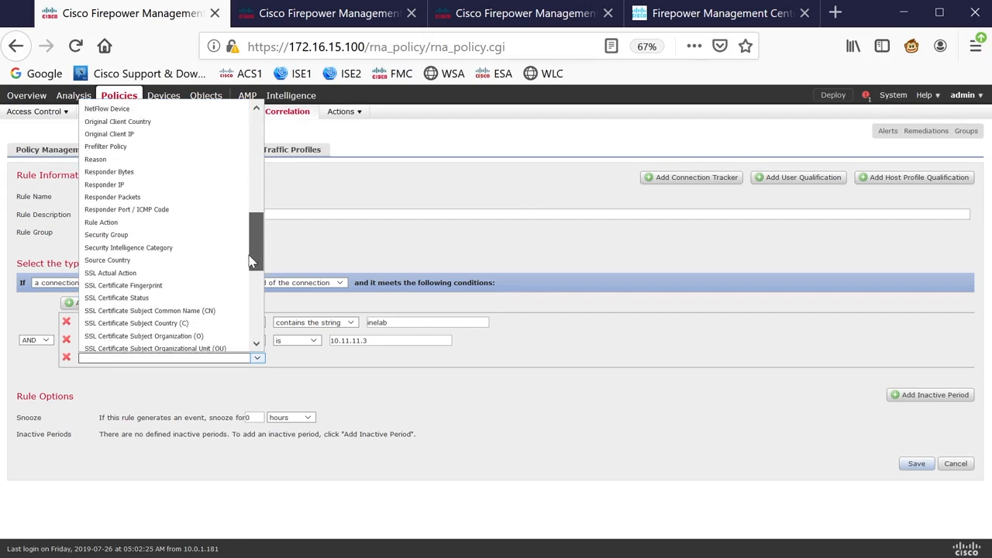
pyautogui.scroll(3, 252, 271)
pyautogui.scroll(3, 246, 241)
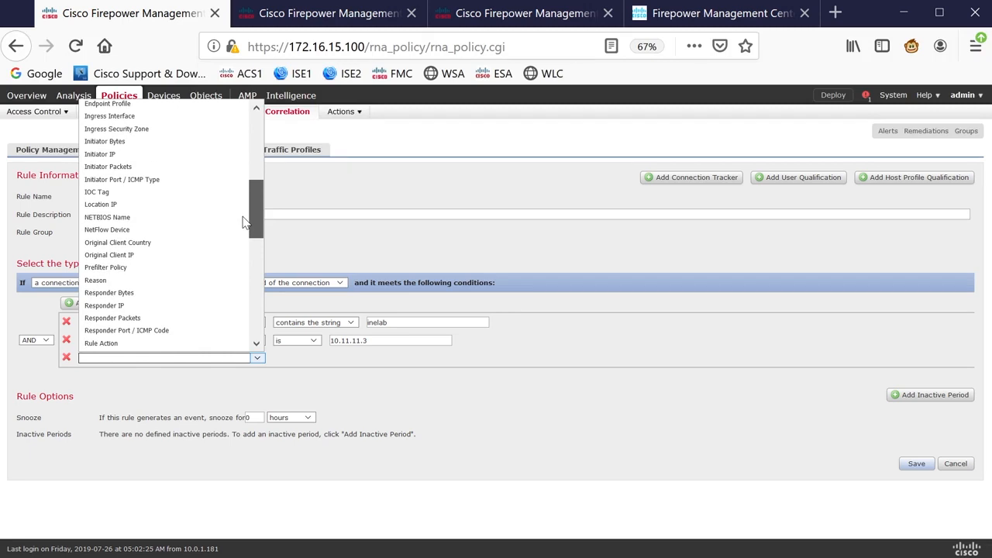
pyautogui.scroll(-3, 243, 222)
pyautogui.click(152, 285)
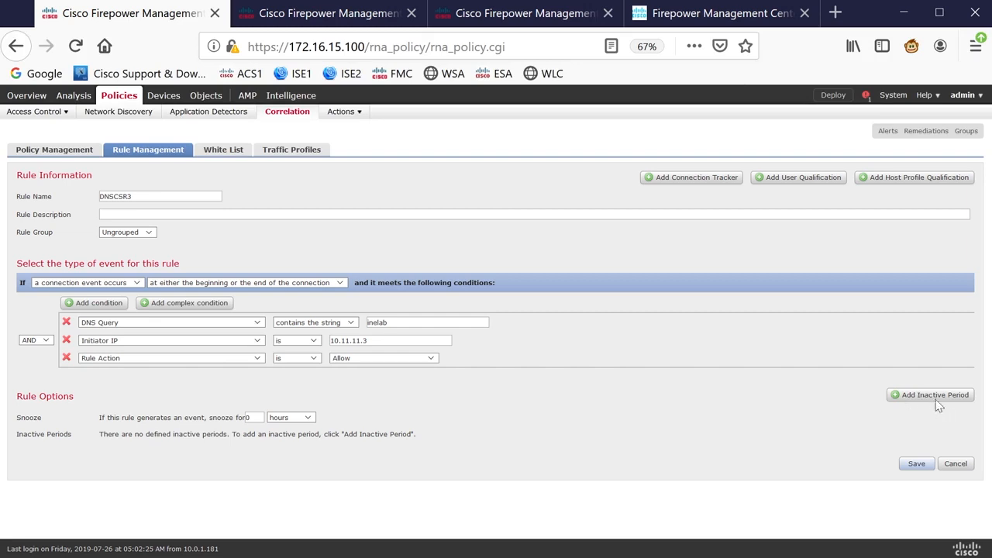
pyautogui.click(915, 465)
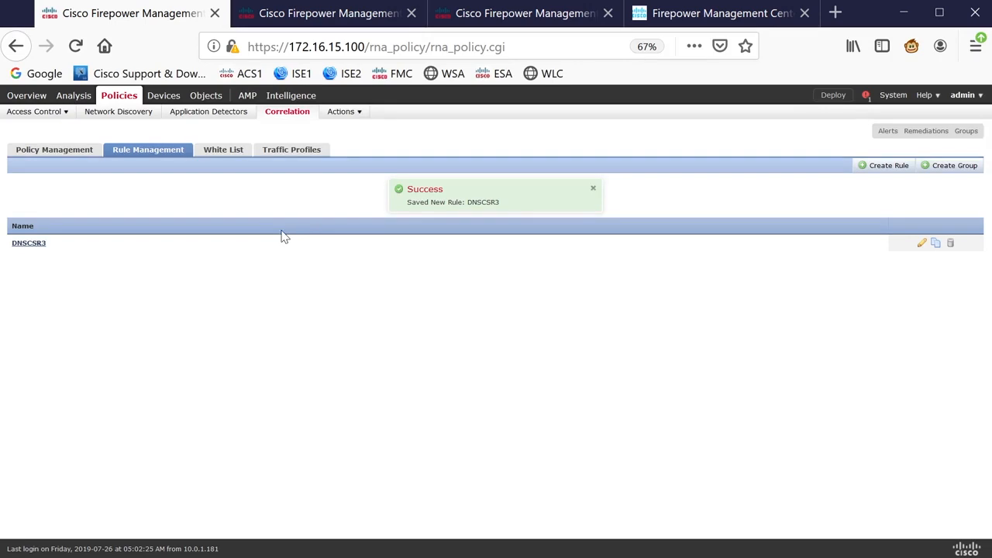
# - Open the remediation instances page and add a new instance of module type Cisco IOS Null Route(v1.0)
pyautogui.click(343, 112)
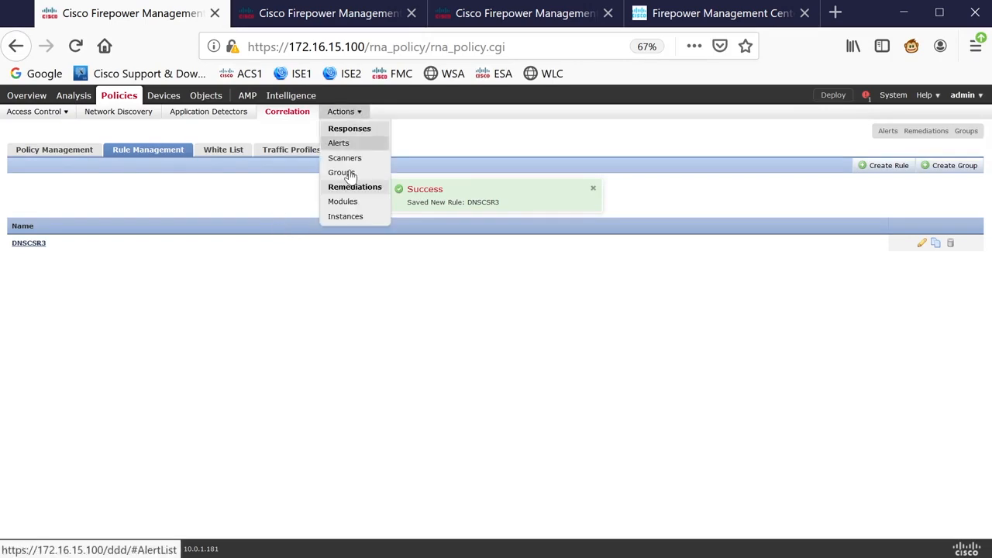
pyautogui.click(347, 217)
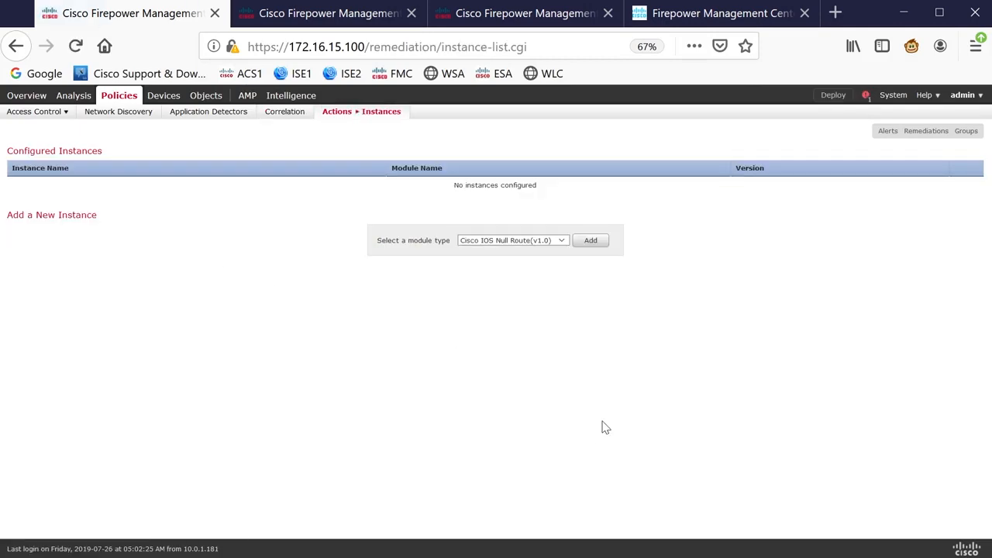
pyautogui.click(562, 243)
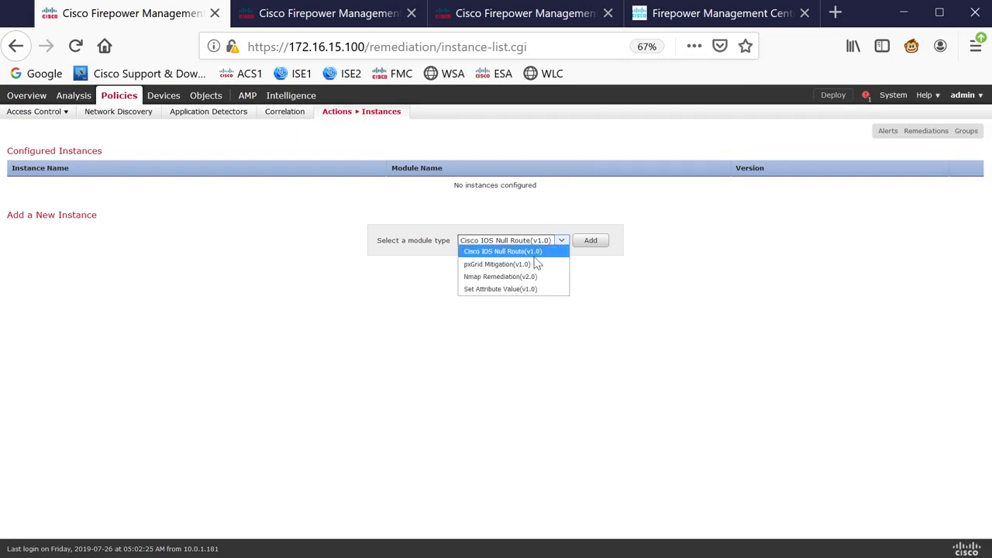
pyautogui.click(532, 255)
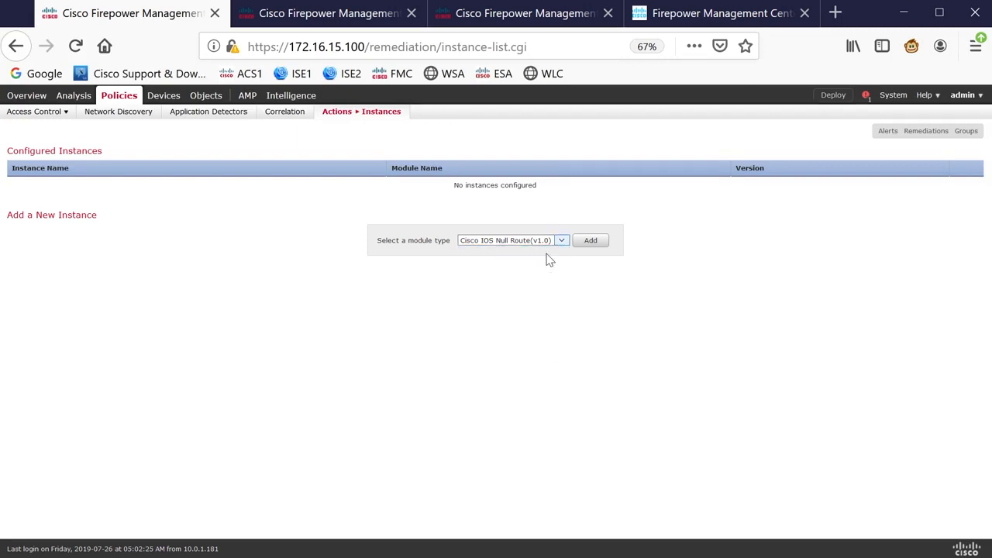
pyautogui.click(591, 242)
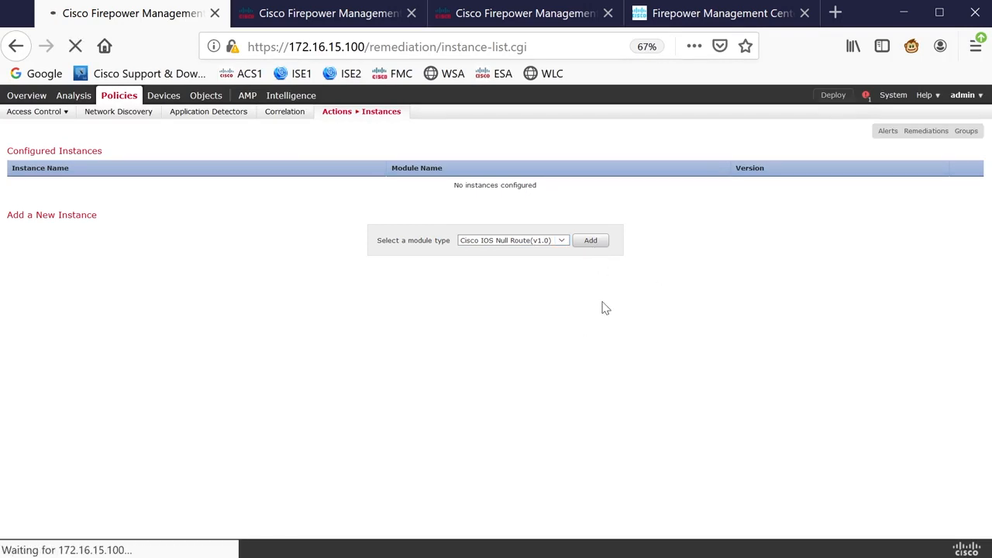
# - Create instance R2 with router IP 172.16.7.2, username cisco, and the connection and enable passwords entered twice
pyautogui.click(536, 182)
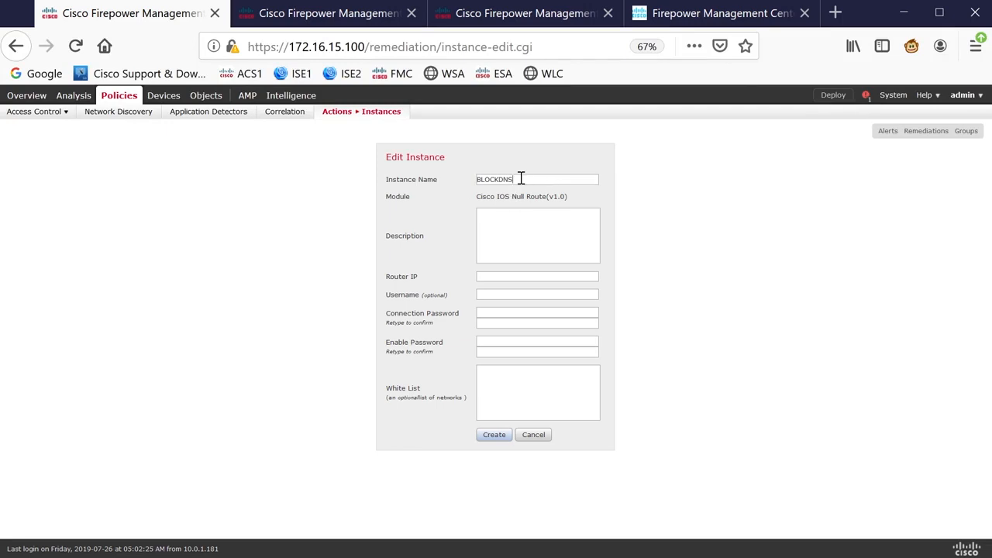
pyautogui.moveTo(521, 179); pyautogui.dragTo(426, 176)
pyautogui.write('R2')
pyautogui.press('Tab')
pyautogui.write('c')
pyautogui.press('Tab')
pyautogui.write('cisco')
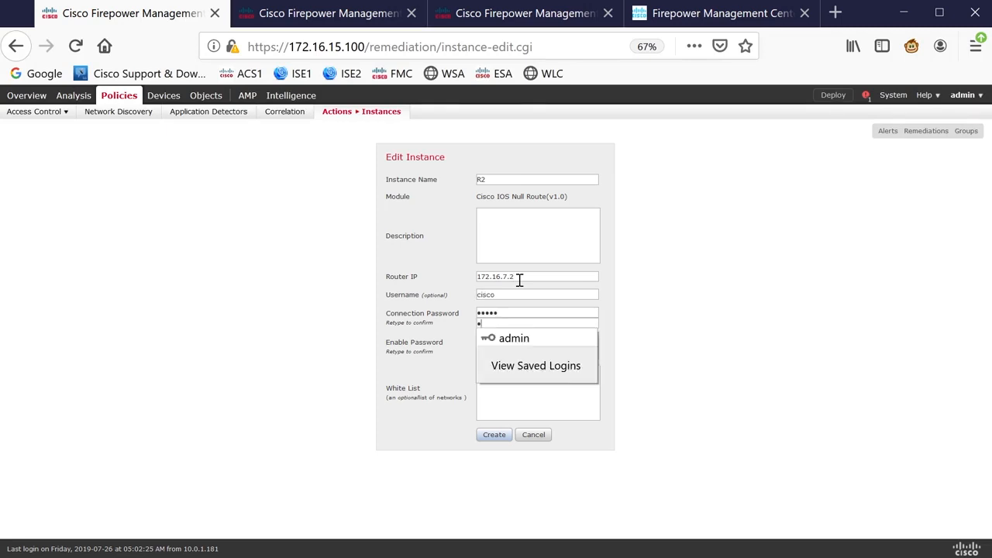
pyautogui.press('Tab')
pyautogui.write('cisco')
pyautogui.press('Tab')
pyautogui.write('ci')
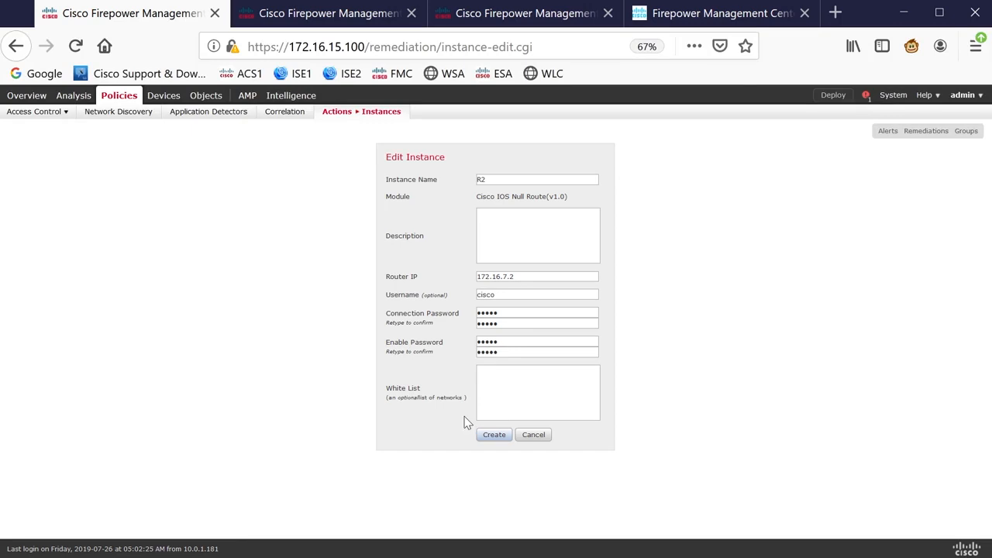
pyautogui.click(496, 437)
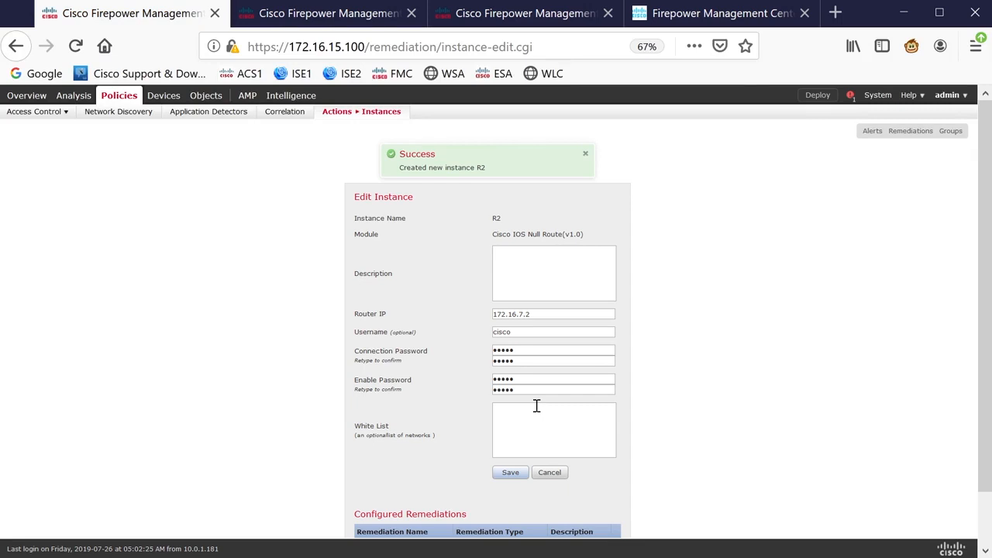
# - Add a Block Destination remediation named BLOCKDNSSRV to the R2 instance and finish
pyautogui.scroll(-2, 537, 406)
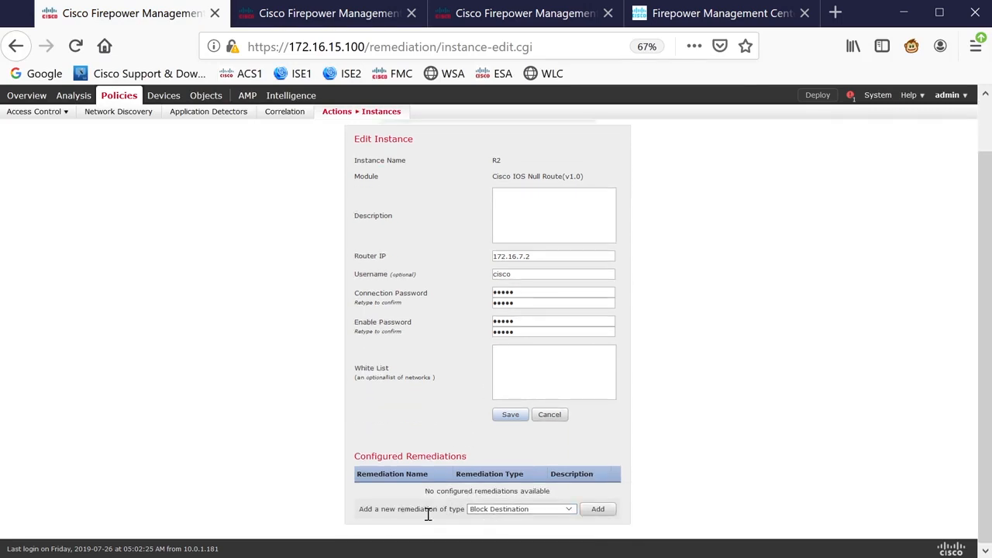
pyautogui.scroll(2, 436, 387)
pyautogui.scroll(-2, 443, 356)
pyautogui.click(504, 512)
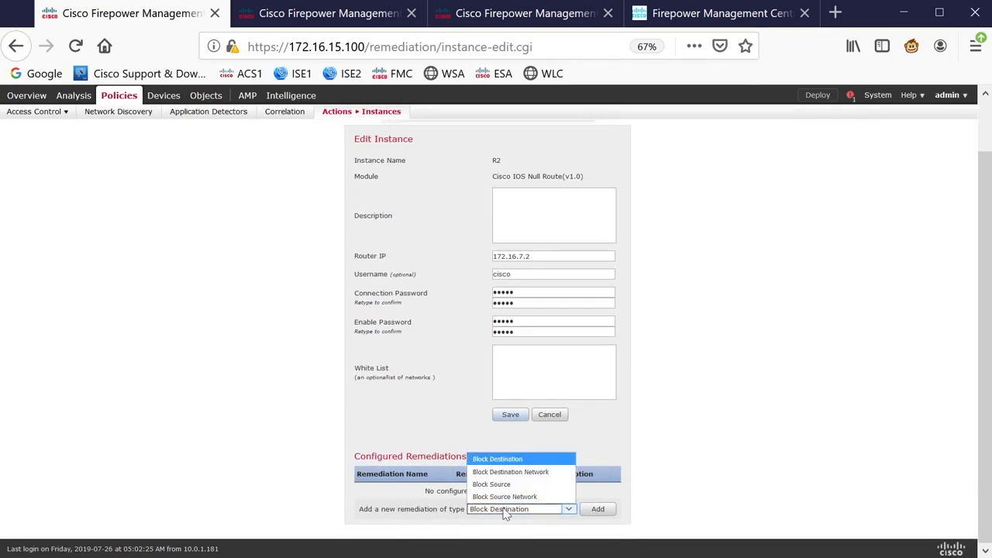
pyautogui.click(511, 459)
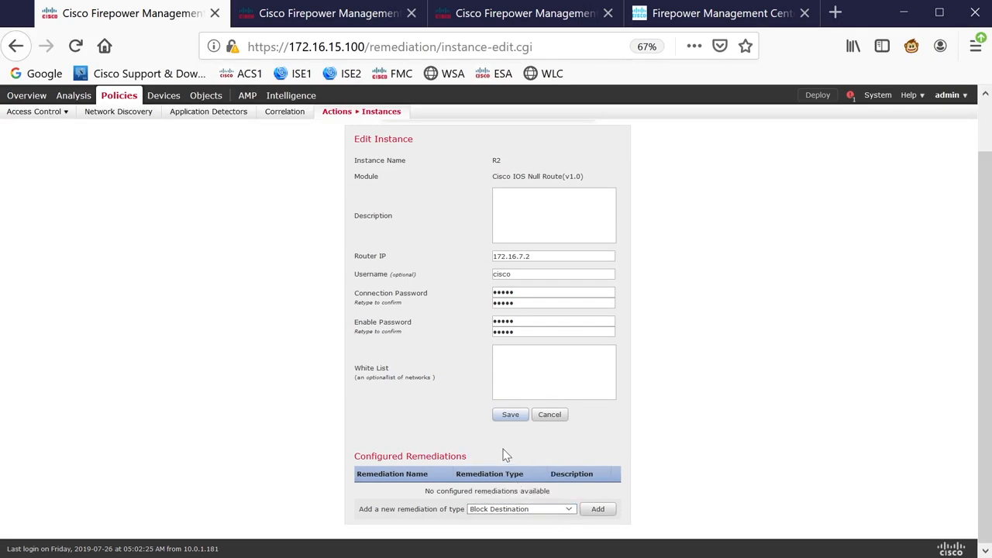
pyautogui.click(591, 512)
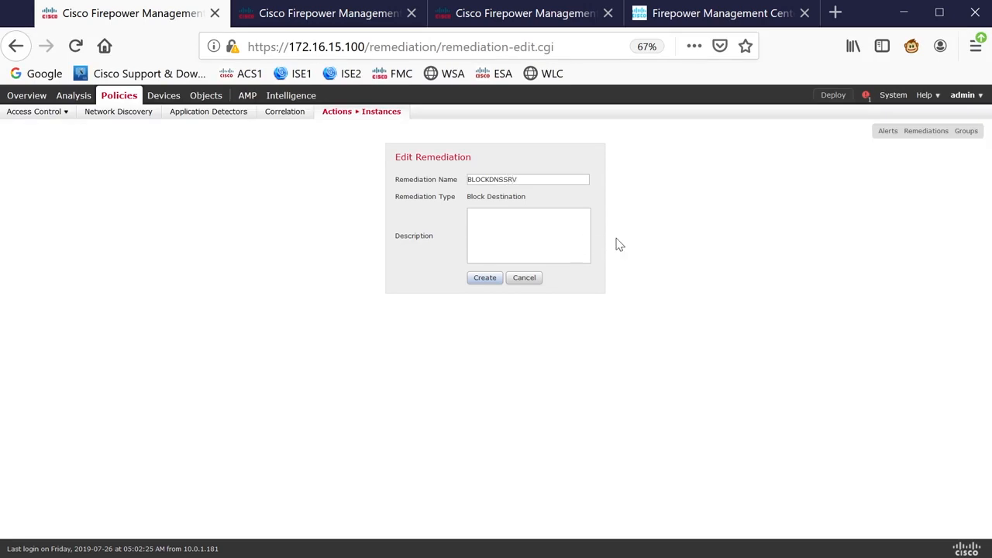
pyautogui.click(493, 280)
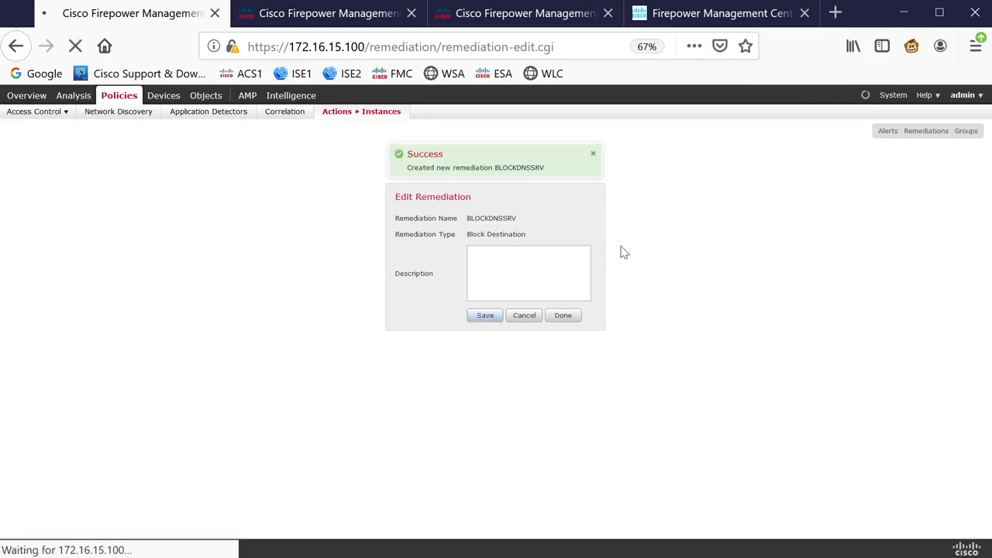
pyautogui.click(564, 315)
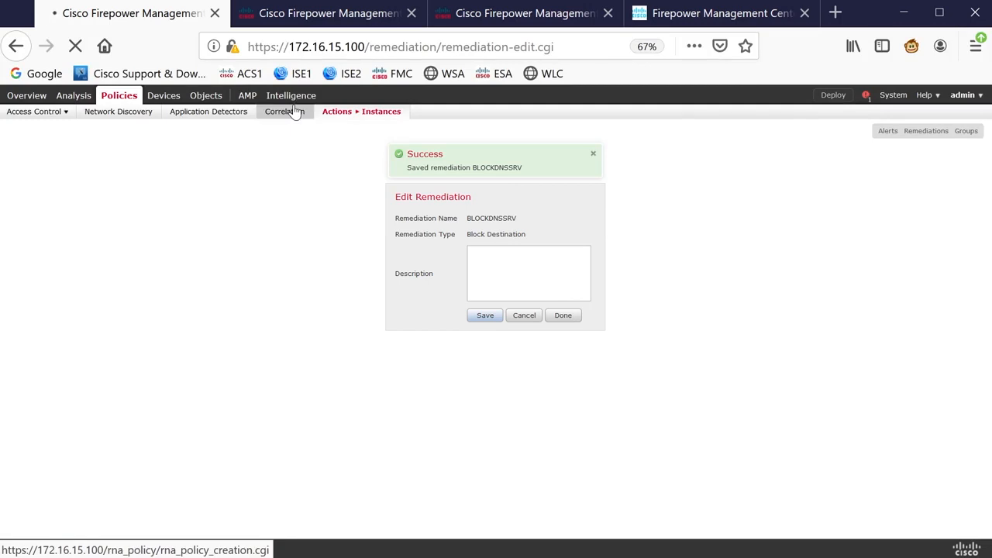
# - Create a correlation policy named CP1 and add the DNSCSR3 rule to it
pyautogui.moveTo(288, 95)
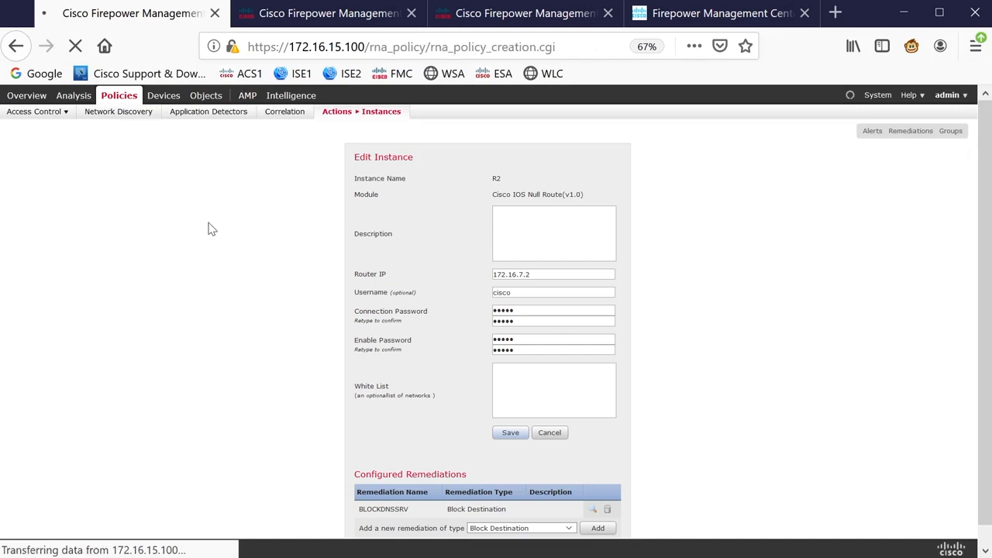
pyautogui.click(933, 166)
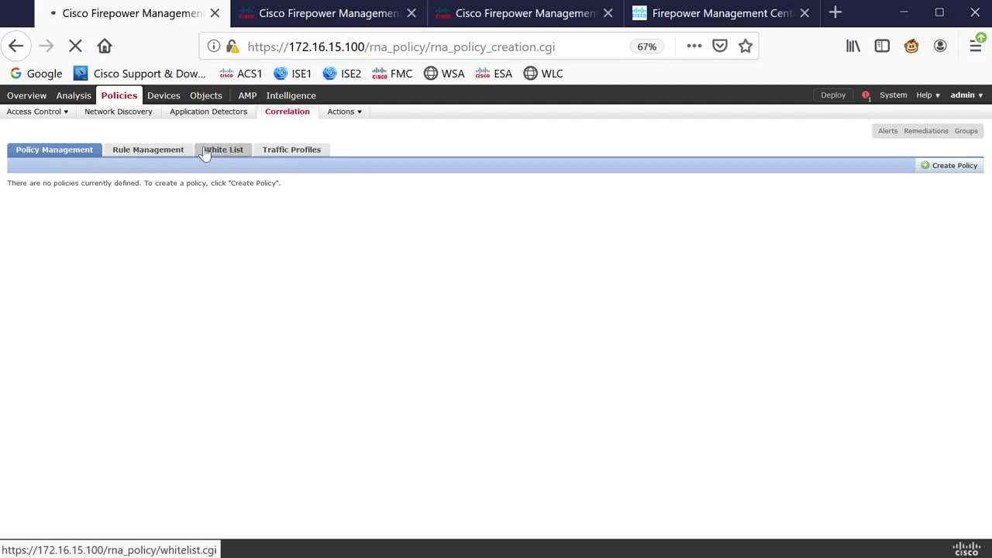
pyautogui.click(178, 194)
pyautogui.write('C')
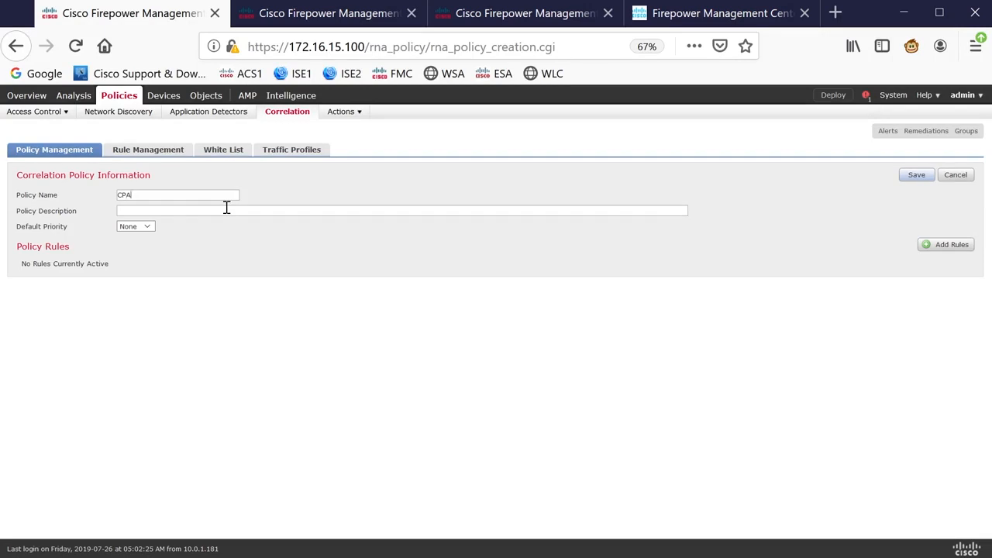
pyautogui.write('P1')
pyautogui.click(938, 248)
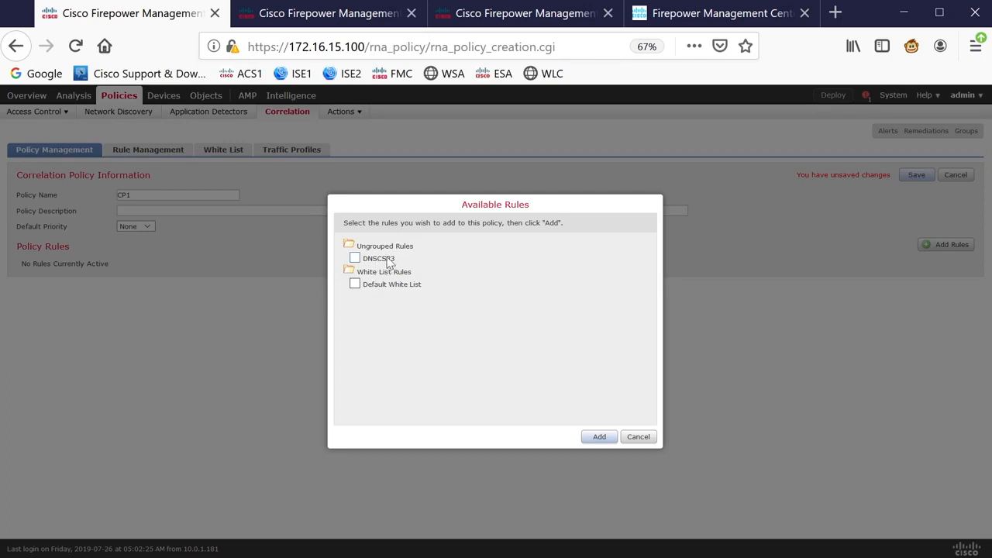
pyautogui.click(355, 259)
pyautogui.click(597, 438)
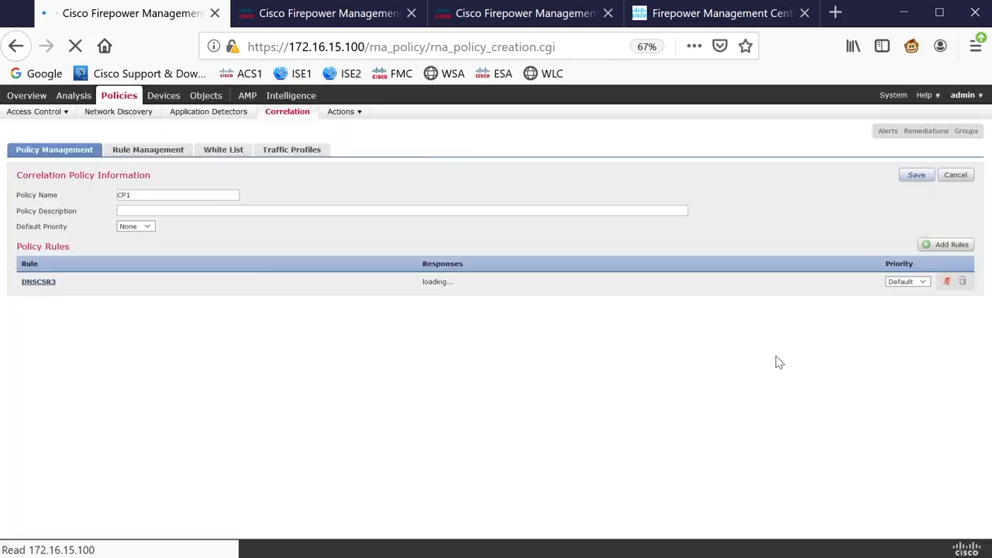
# - Assign the BLOCKDNSSRV response to the DNSCSR3 rule in the policy
pyautogui.click(947, 283)
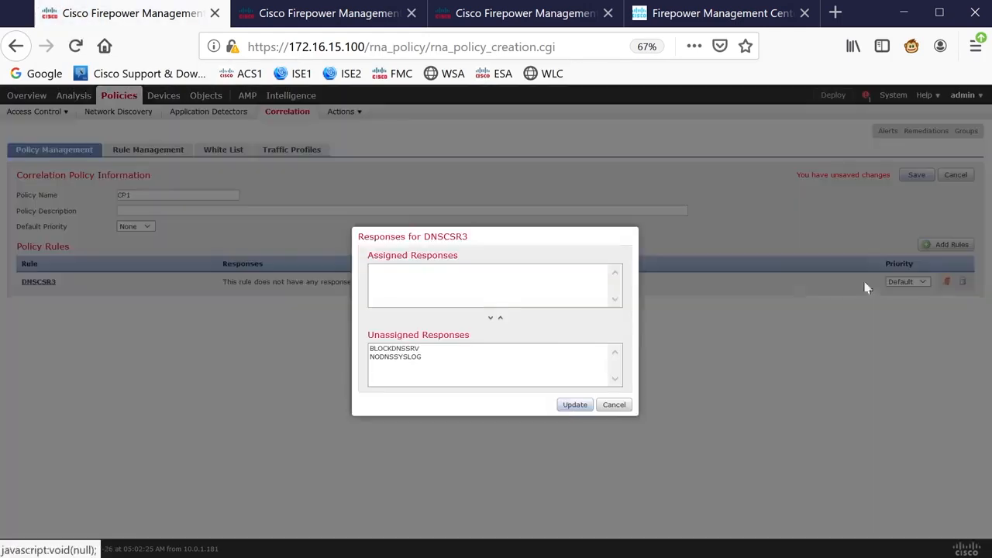
pyautogui.click(416, 350)
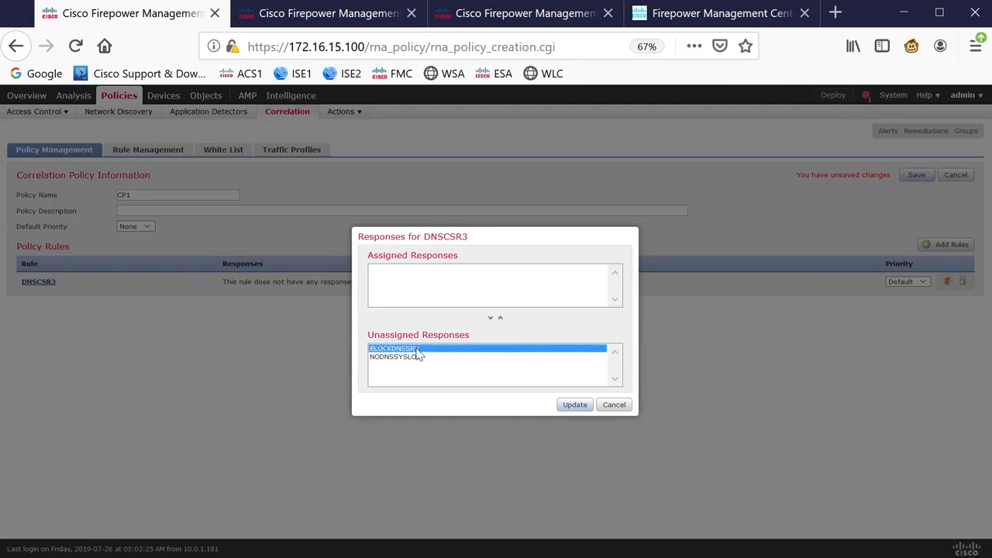
pyautogui.click(500, 318)
pyautogui.click(574, 405)
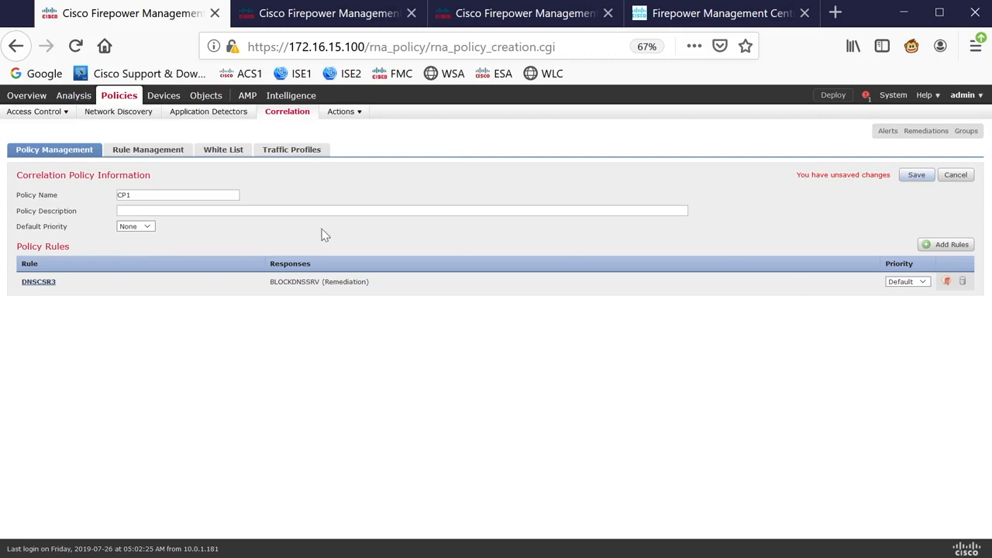
# - Set the DNSCSR3 rule's priority to 3 and save the CP1 policy
pyautogui.click(151, 230)
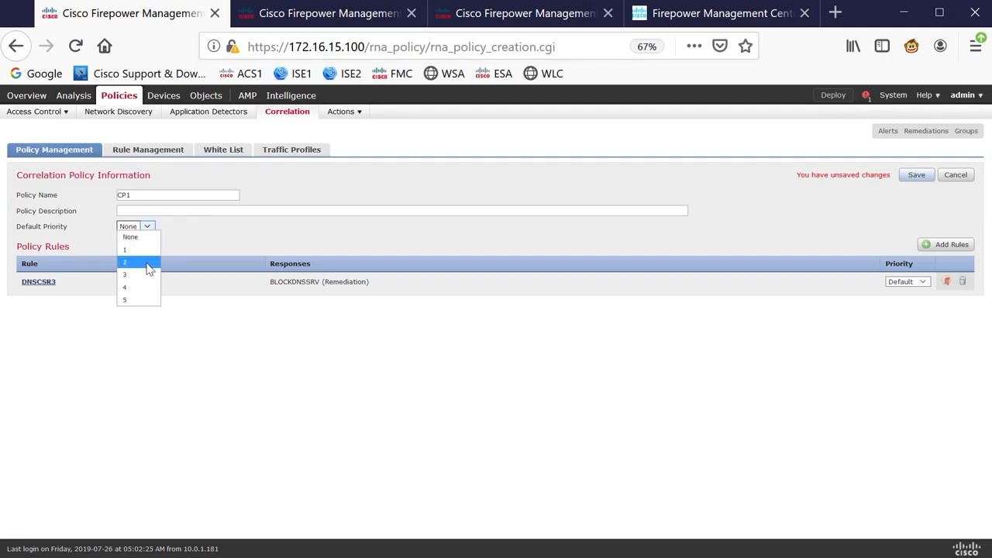
pyautogui.click(318, 240)
pyautogui.click(899, 284)
pyautogui.click(902, 343)
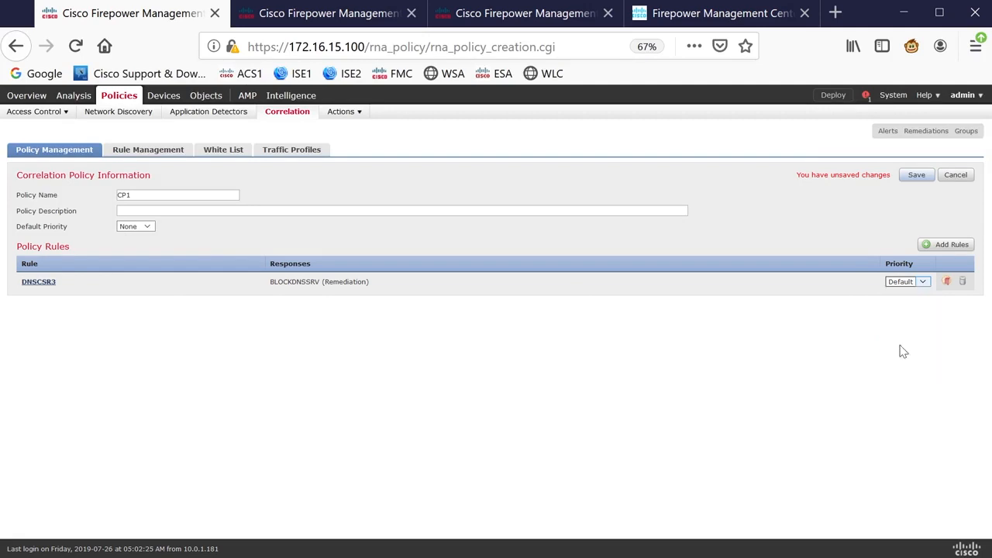
pyautogui.click(910, 181)
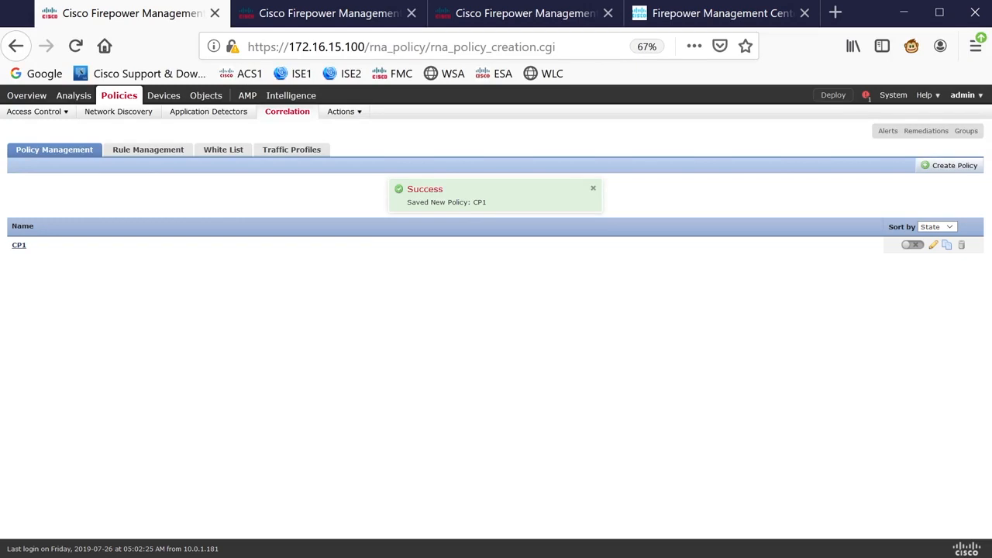
# - Switch to the SecureCRT CSR3 session and enter global configuration mode
pyautogui.hotkey('alt', 'Tab')
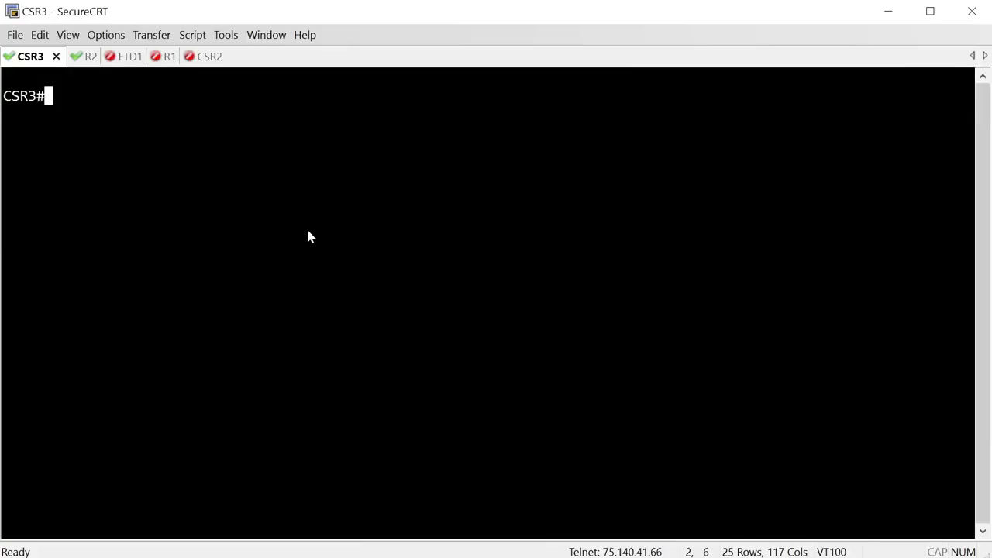
pyautogui.write('conf t')
pyautogui.press('Return')
# - Configure CSR3 to use DNS name server 172.16.10.100
pyautogui.write('ip i')
pyautogui.write('name')
pyautogui.press('BackSpace')
pyautogui.press('BackSpace')
pyautogui.press('BackSpace')
pyautogui.press('BackSpace')
pyautogui.press('BackSpace')
pyautogui.write('name')
pyautogui.press('Tab')
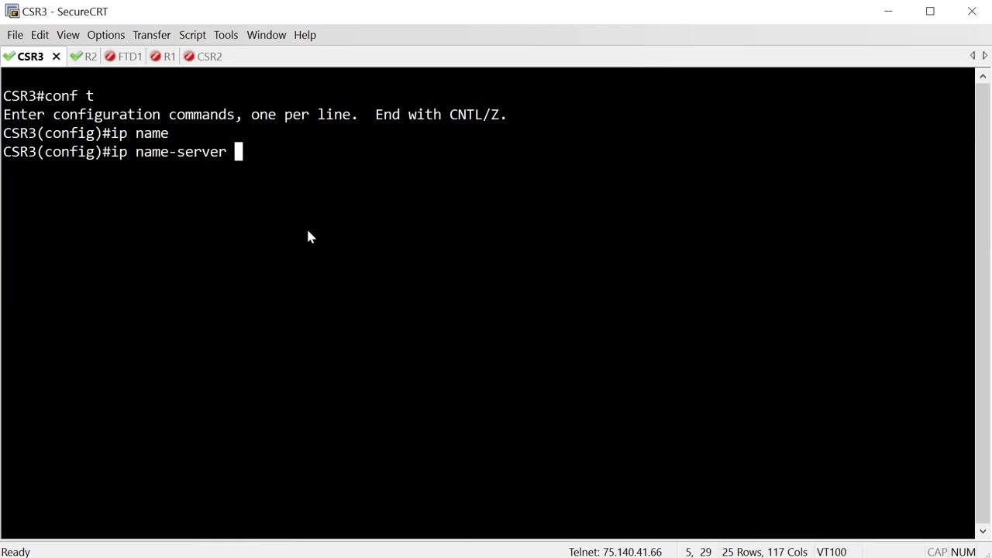
pyautogui.write('172.16.10.100')
pyautogui.press('Return')
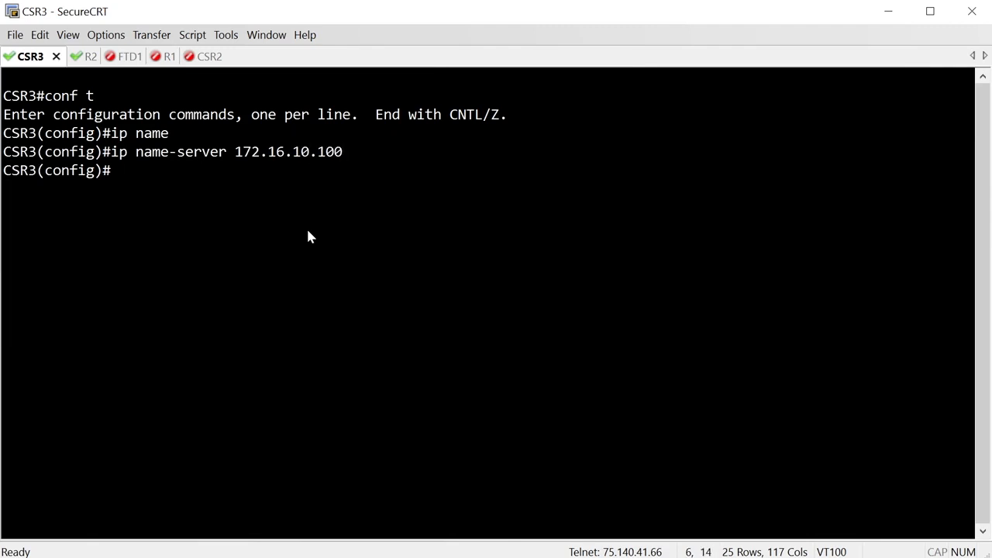
# - Enable IP domain lookup on CSR3 and exit configuration mode
pyautogui.hotkey('alt', 'Tab')
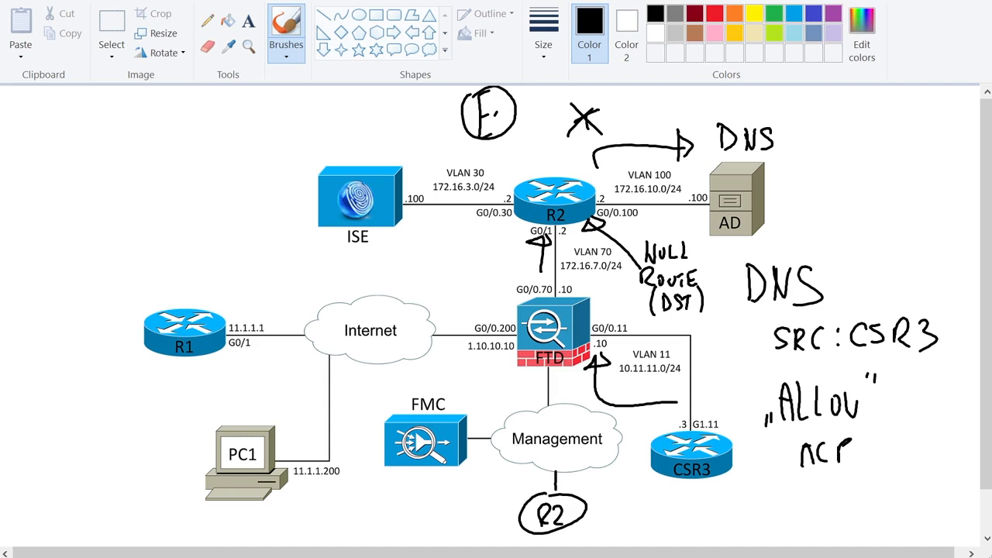
pyautogui.hotkey('alt', 'Tab')
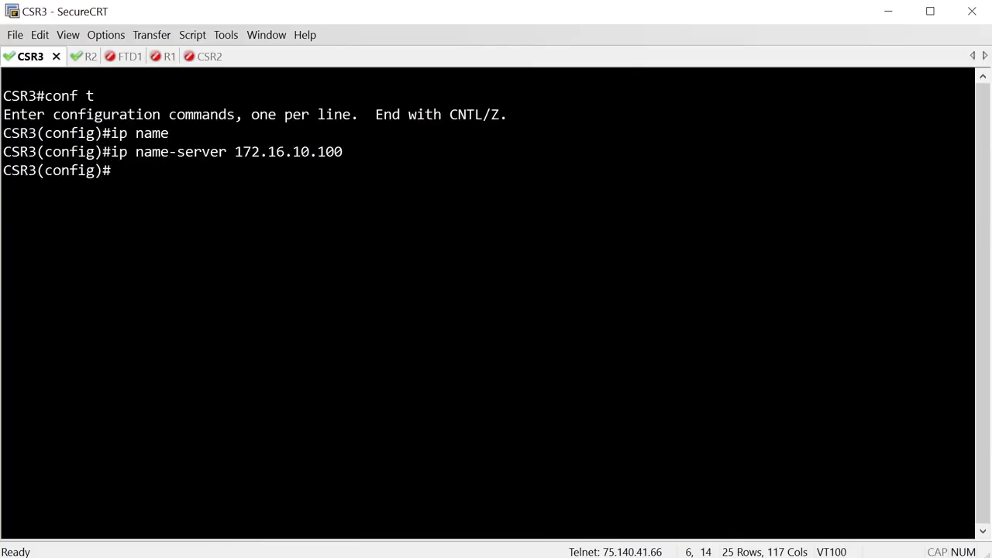
pyautogui.write('ip domain')
pyautogui.press('Tab')
pyautogui.write('-lo')
pyautogui.press('Tab')
pyautogui.press('Return')
pyautogui.write('ex')
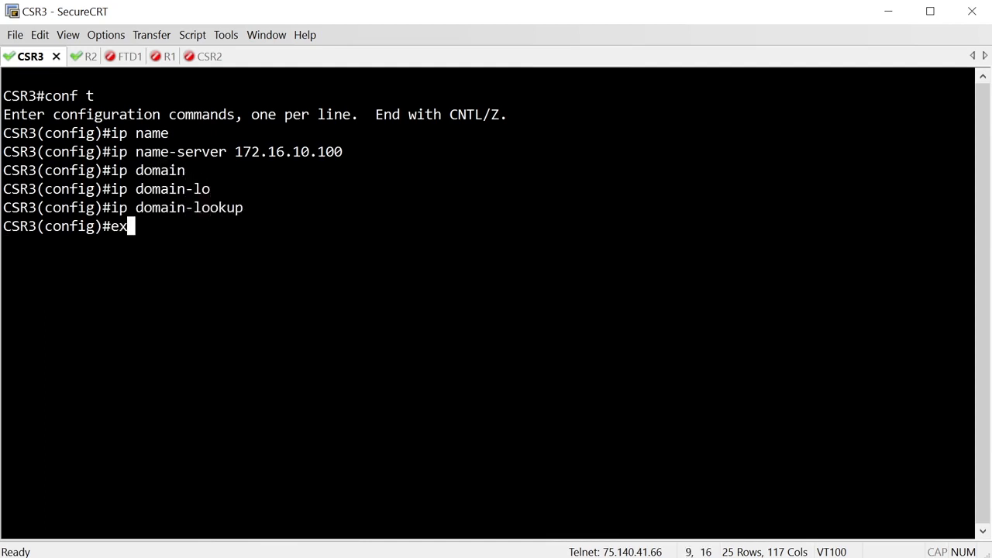
pyautogui.write('i')
pyautogui.press('Return')
# - On R2, display the routing table and then only the static routes
pyautogui.press('Return')
pyautogui.press('Return')
pyautogui.press('Return')
pyautogui.hotkey('ctrl', 'Tab')
pyautogui.press('Return')
pyautogui.press('Return')
pyautogui.write('show ip rout')
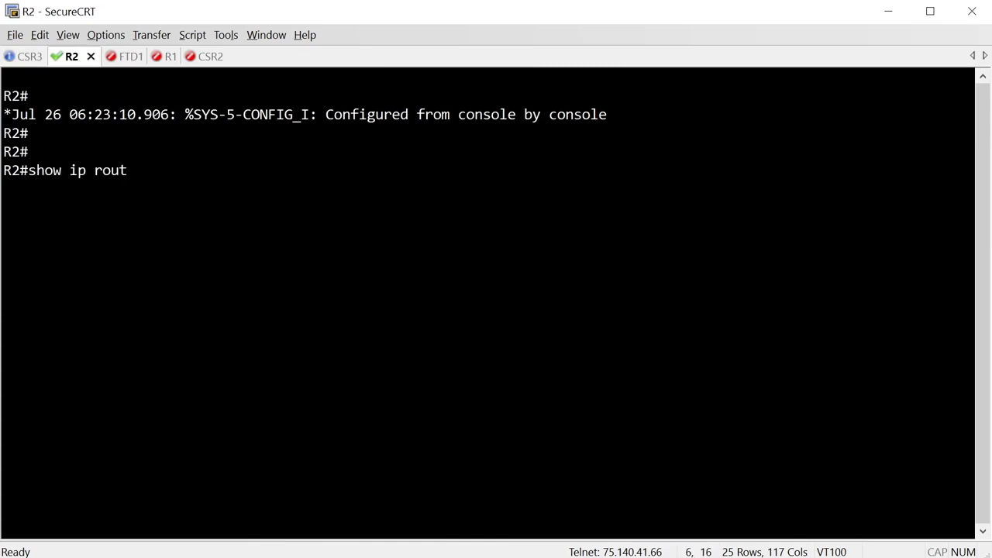
pyautogui.write('e')
pyautogui.press('Return')
pyautogui.press('Return')
pyautogui.press('Return')
pyautogui.write('show ip rotue stati')
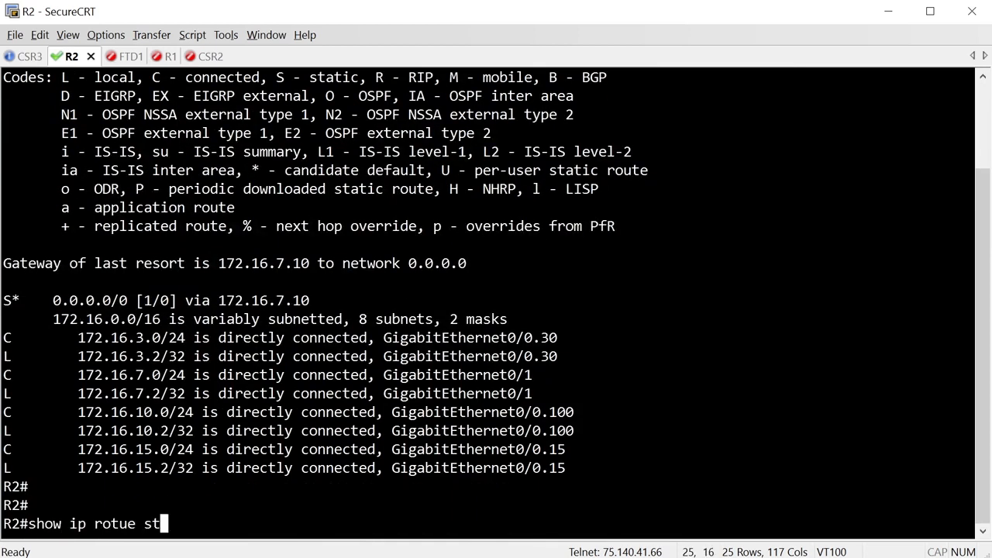
pyautogui.press('Return')
pyautogui.write('show')
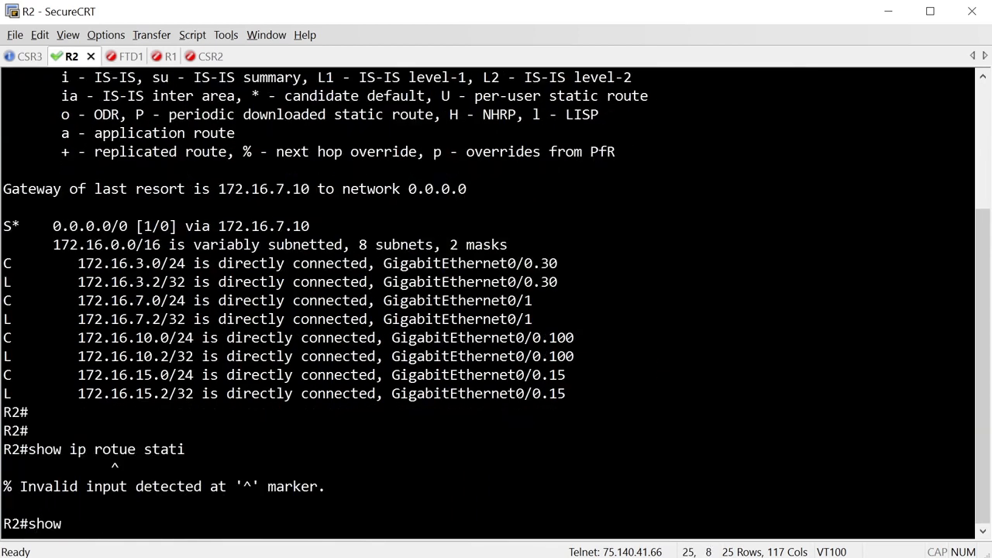
pyautogui.write(' ip route stat')
pyautogui.press('Return')
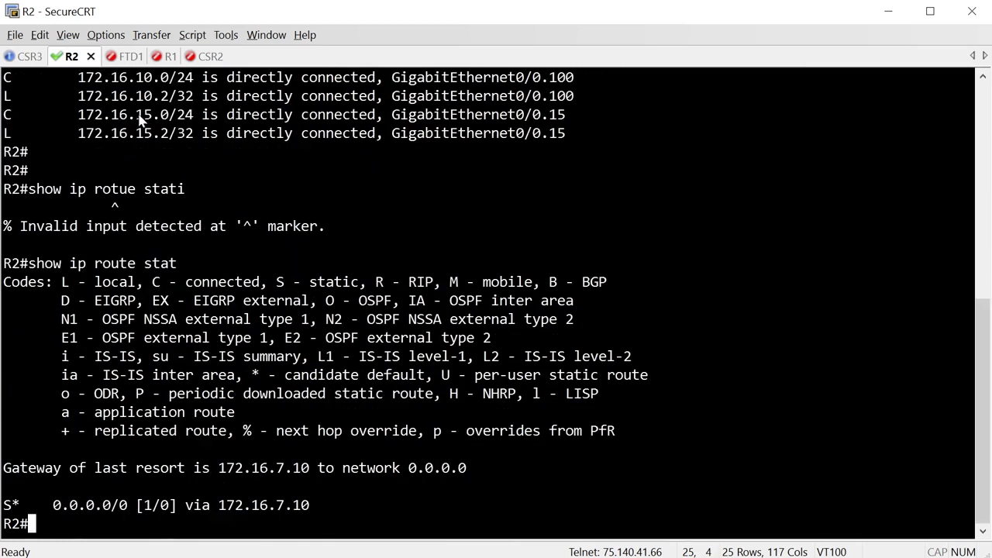
# - From CSR3, ping test.inelab.local and display the host name table
pyautogui.click(27, 58)
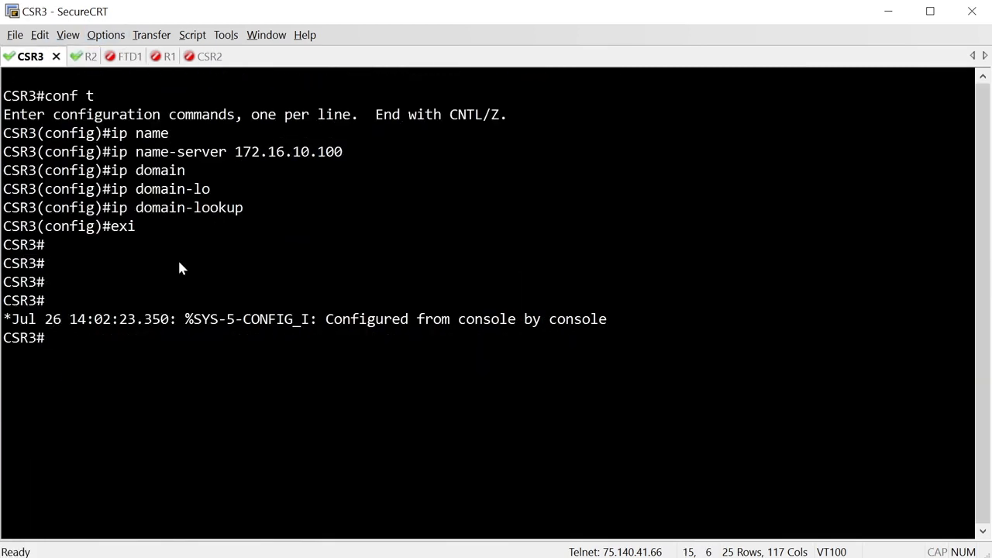
pyautogui.press('Return')
pyautogui.press('Return')
pyautogui.write('ping ')
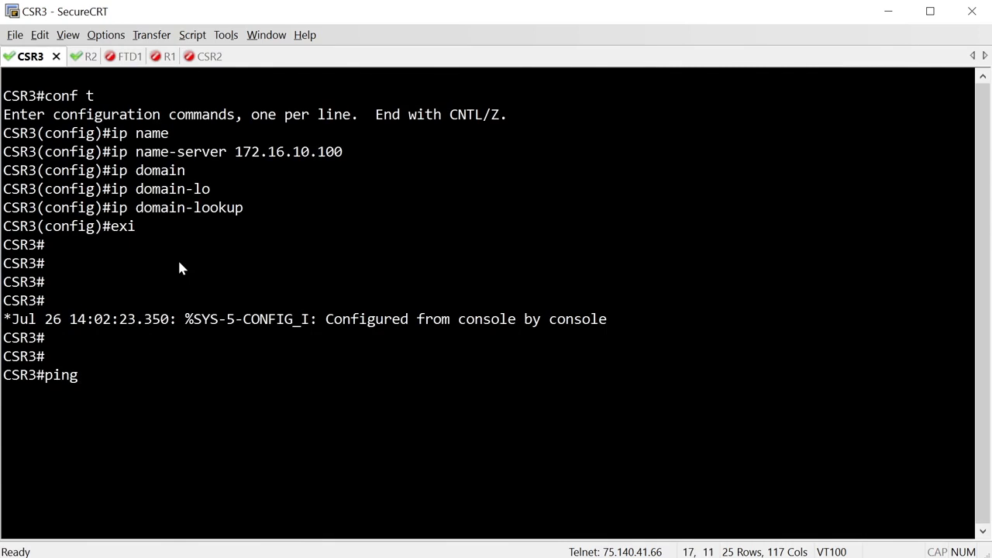
pyautogui.write('test.inelab.local')
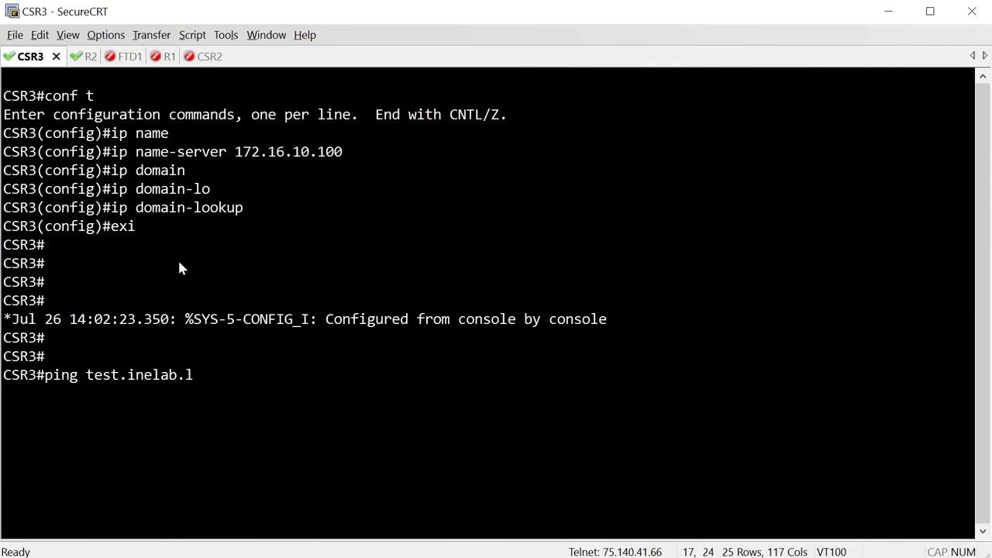
pyautogui.press('Return')
pyautogui.write('sh host')
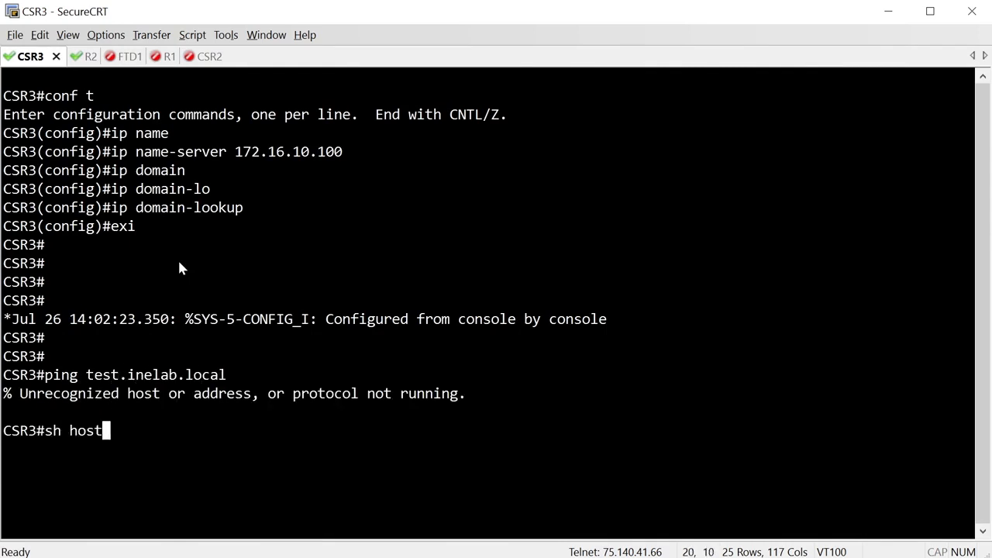
pyautogui.press('Return')
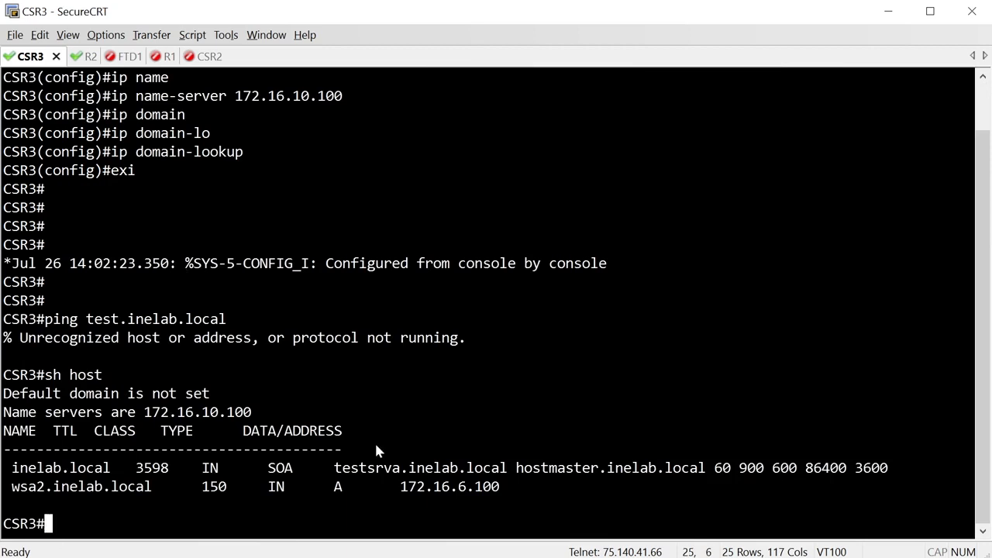
pyautogui.doubleClick(133, 321)
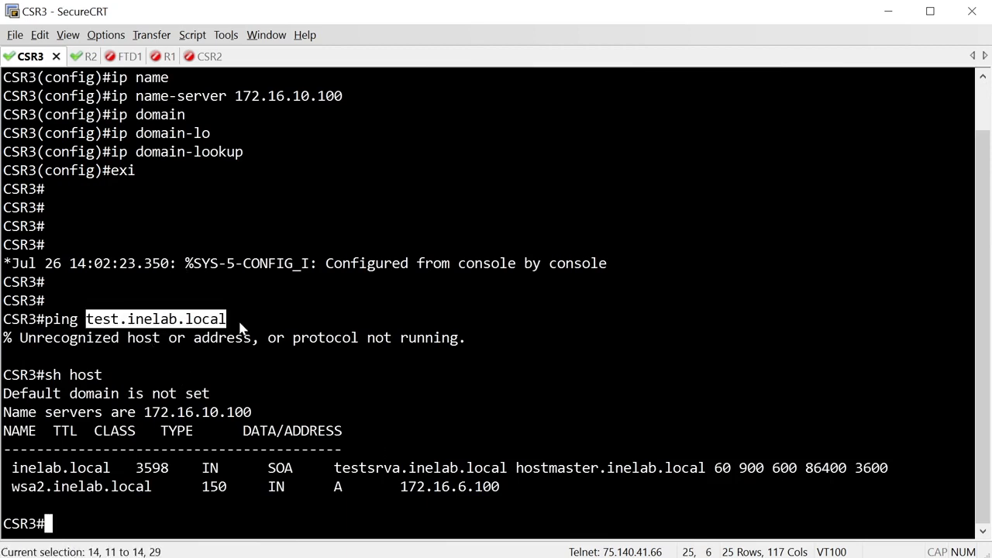
# - Repeat the static route display on R2
pyautogui.click(89, 56)
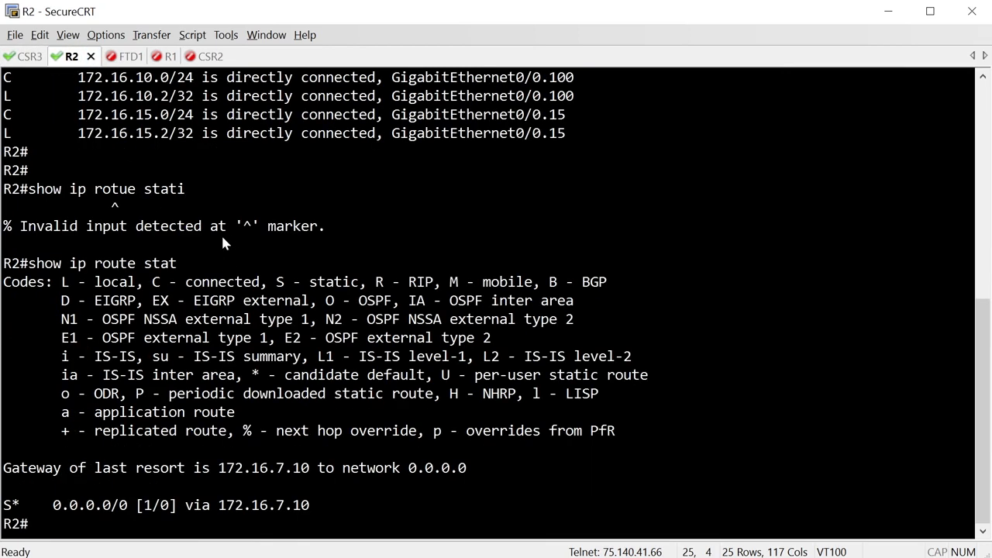
pyautogui.press('Up')
pyautogui.press('Return')
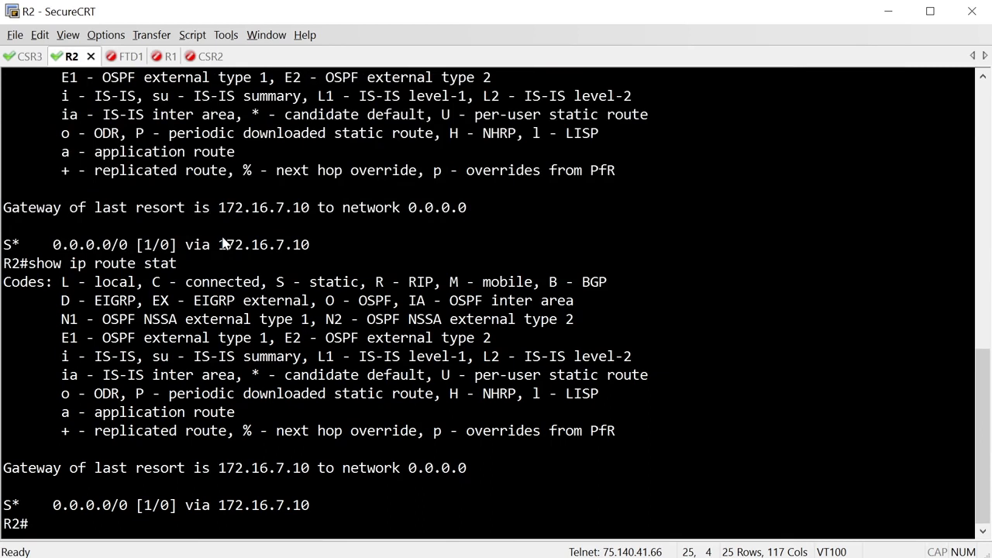
# - From CSR3, ping esa1.inelab.local to generate a DNS query
pyautogui.click(24, 61)
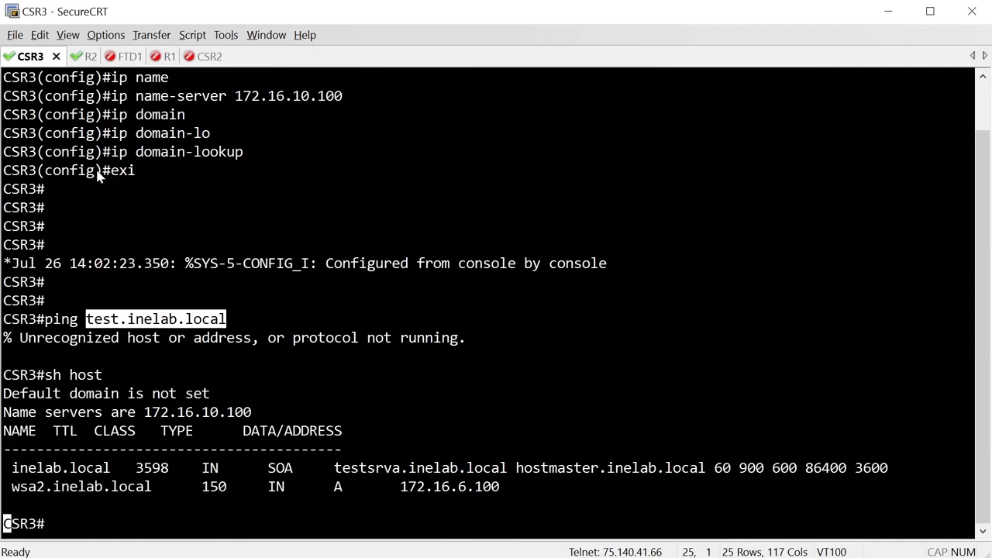
pyautogui.press('Return')
pyautogui.press('Return')
pyautogui.press('Return')
pyautogui.press('Return')
pyautogui.write('sh host')
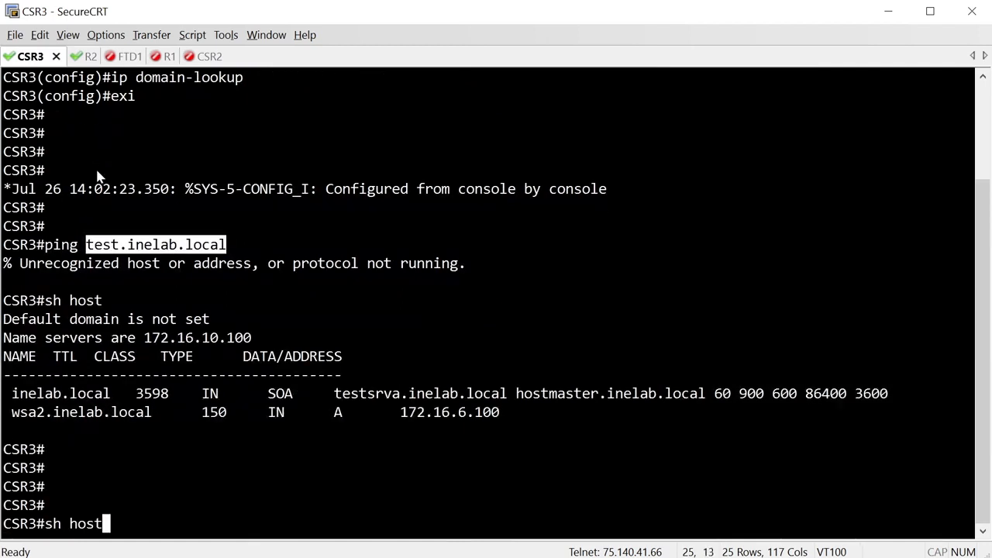
pyautogui.press('Up')
pyautogui.press('Left')
pyautogui.press('Left')
pyautogui.press('Left')
pyautogui.press('Left')
pyautogui.press('Left')
pyautogui.press('Left')
pyautogui.press('Left')
pyautogui.press('Left')
pyautogui.press('Left')
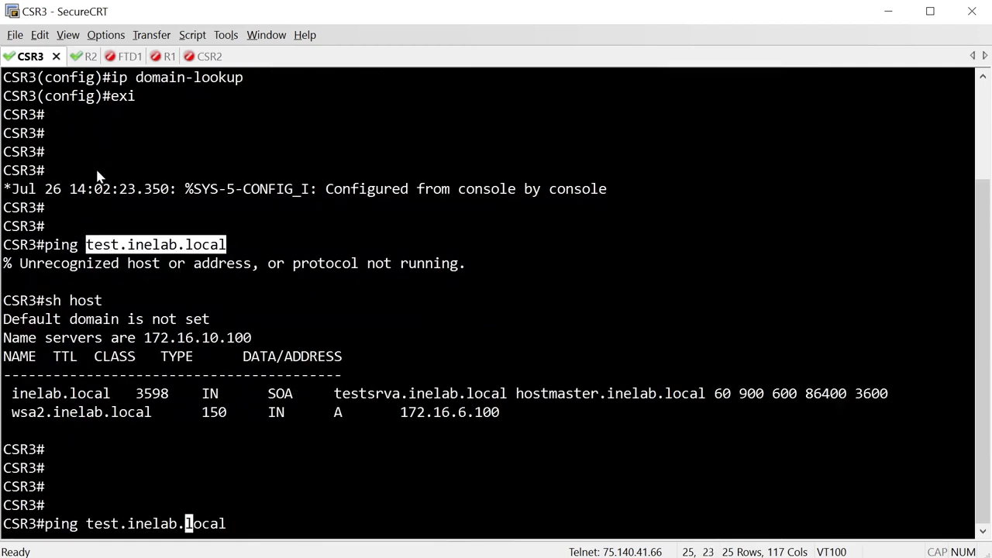
pyautogui.press('Left')
pyautogui.press('Left')
pyautogui.press('BackSpace')
pyautogui.press('BackSpace')
pyautogui.press('BackSpace')
pyautogui.press('BackSpace')
pyautogui.write('esa1.')
pyautogui.press('Return')
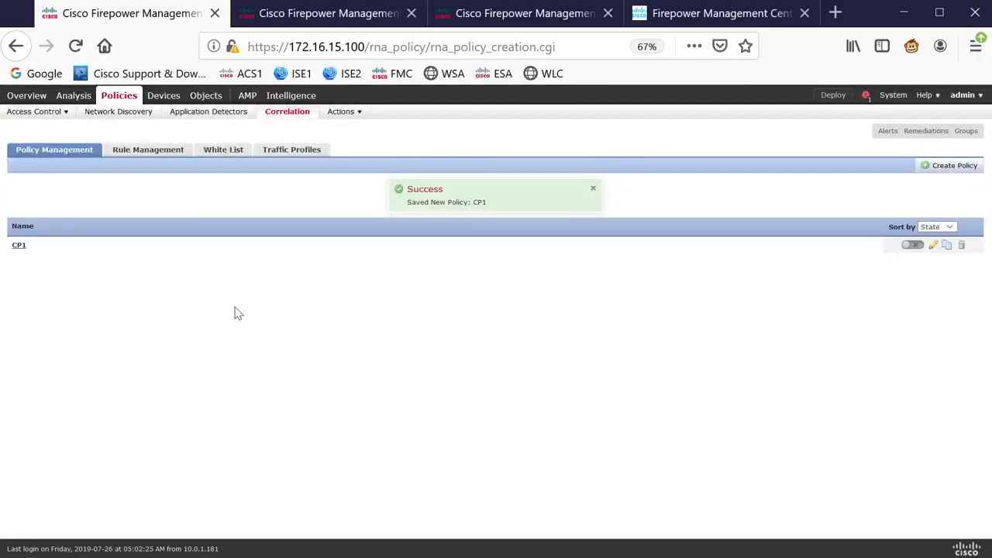
# - Activate the CP1 correlation policy
pyautogui.click(912, 245)
pyautogui.click(596, 556)
pyautogui.press('Return')
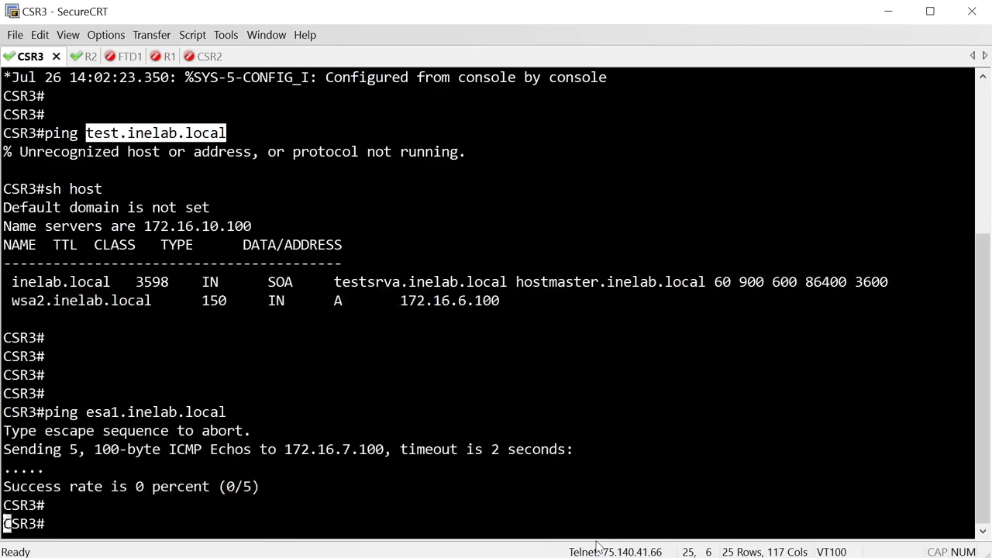
# - Ping esa1.inelab.local again from CSR3
pyautogui.press('Return')
pyautogui.press('Up')
pyautogui.press('Return')
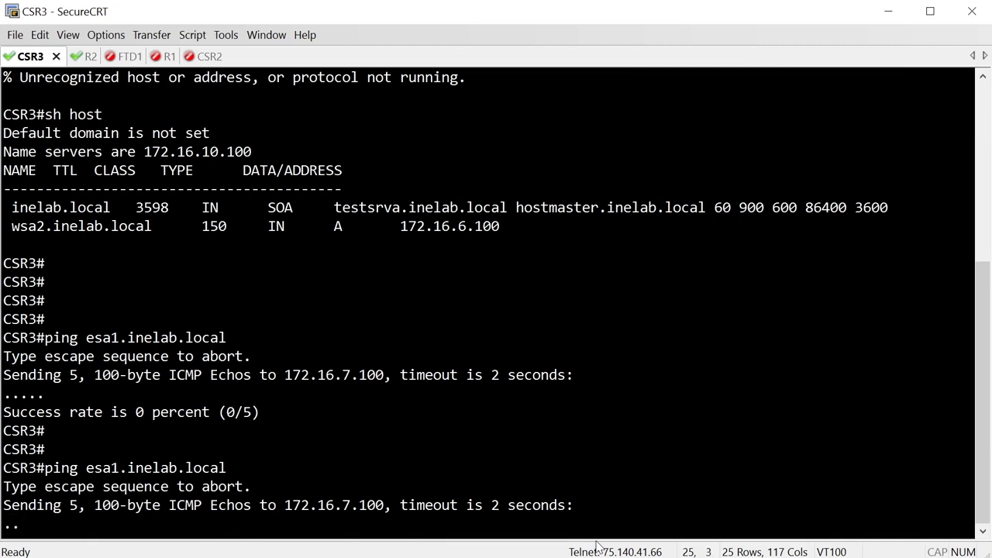
# - Abort the ping and ping esa2.inelab.local from CSR3 instead
pyautogui.hotkey('ctrl', 'shift', '6')
pyautogui.press('Up')
pyautogui.press('Left')
pyautogui.press('Left')
pyautogui.press('Left')
pyautogui.press('Left')
pyautogui.press('Left')
pyautogui.press('Left')
pyautogui.press('Left')
pyautogui.press('Left')
pyautogui.press('Left')
pyautogui.press('Left')
pyautogui.press('Left')
pyautogui.press('Left')
pyautogui.press('Left')
pyautogui.press('Left')
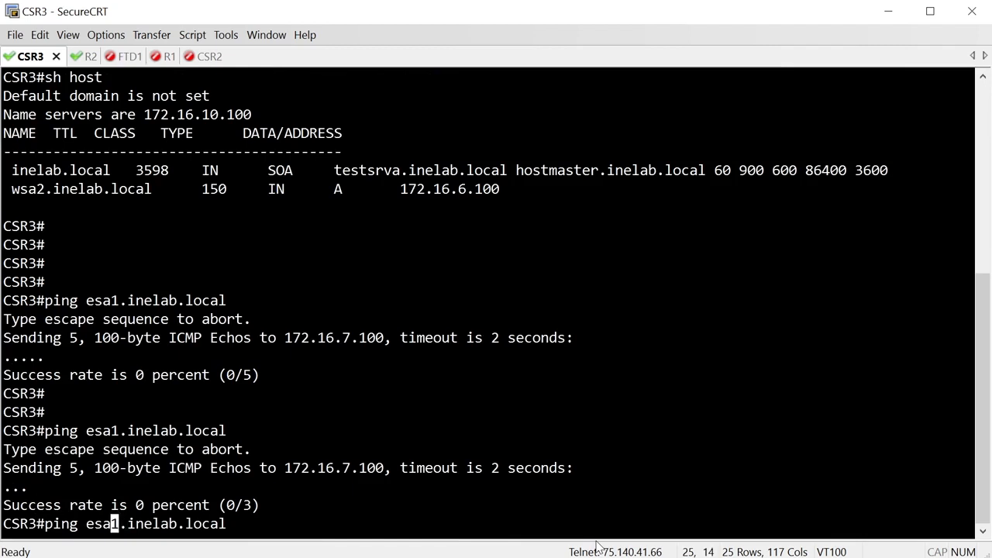
pyautogui.press('Delete')
pyautogui.write('2')
pyautogui.press('Return')
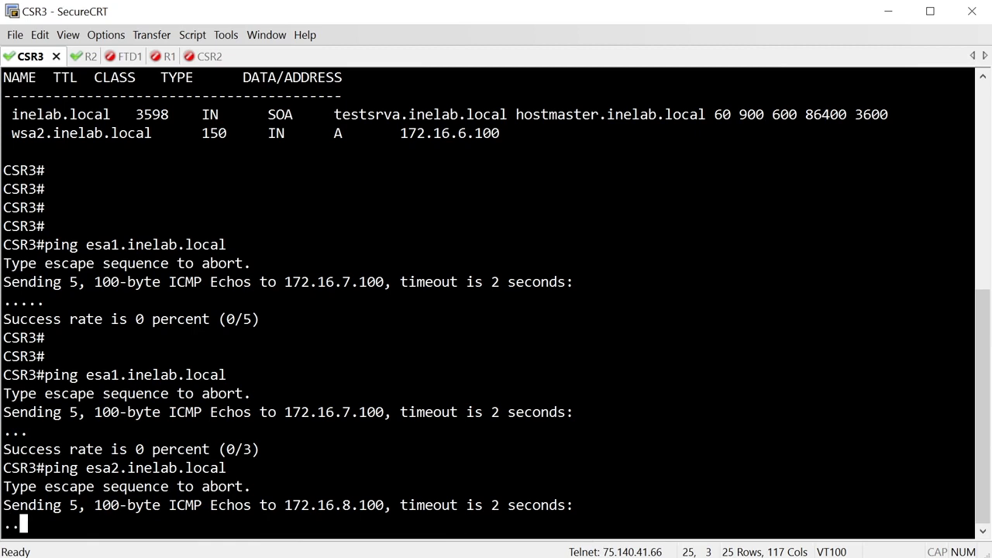
# - Refresh the connection events and correlation events views to check the DNS traffic from CSR3
pyautogui.hotkey('alt', 'Tab')
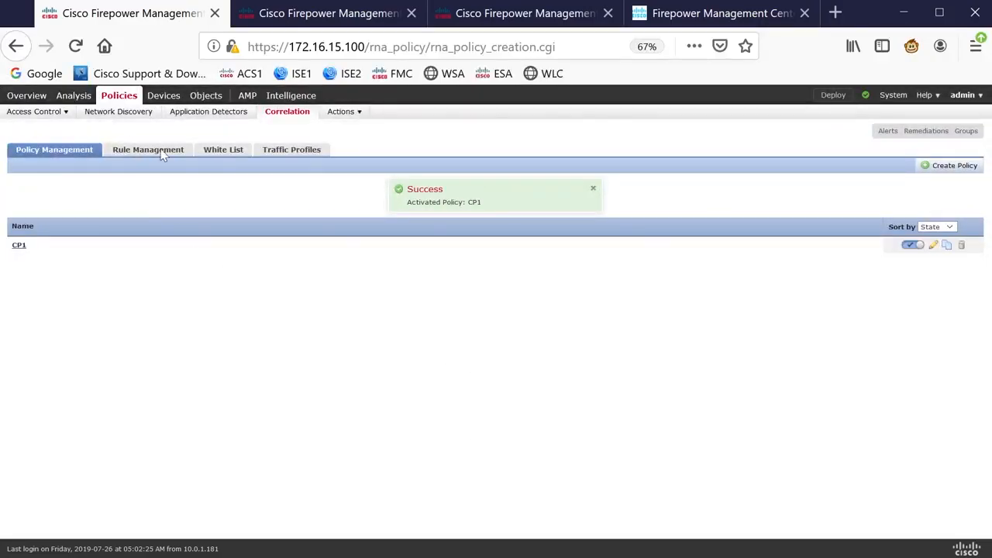
pyautogui.click(290, 21)
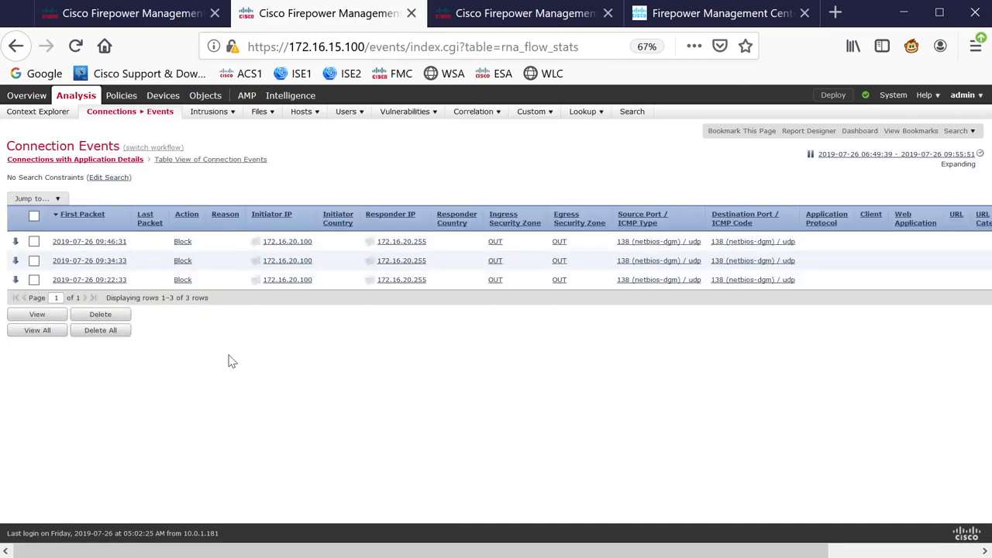
pyautogui.click(809, 155)
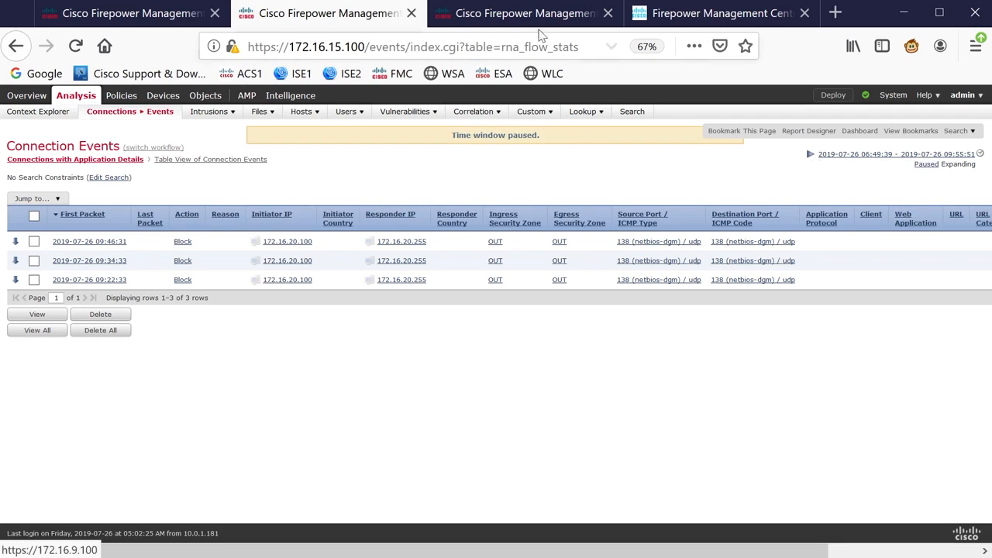
pyautogui.click(810, 156)
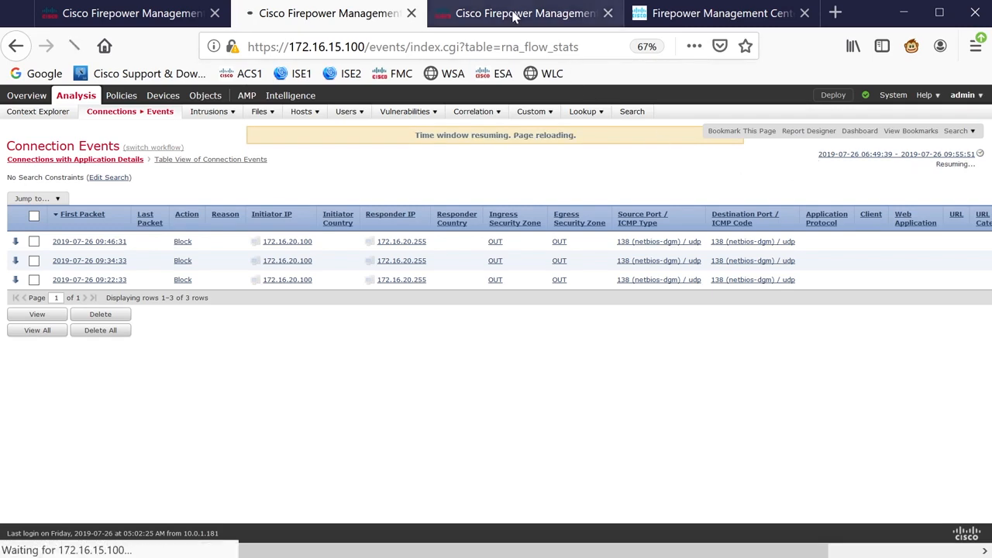
pyautogui.click(516, 17)
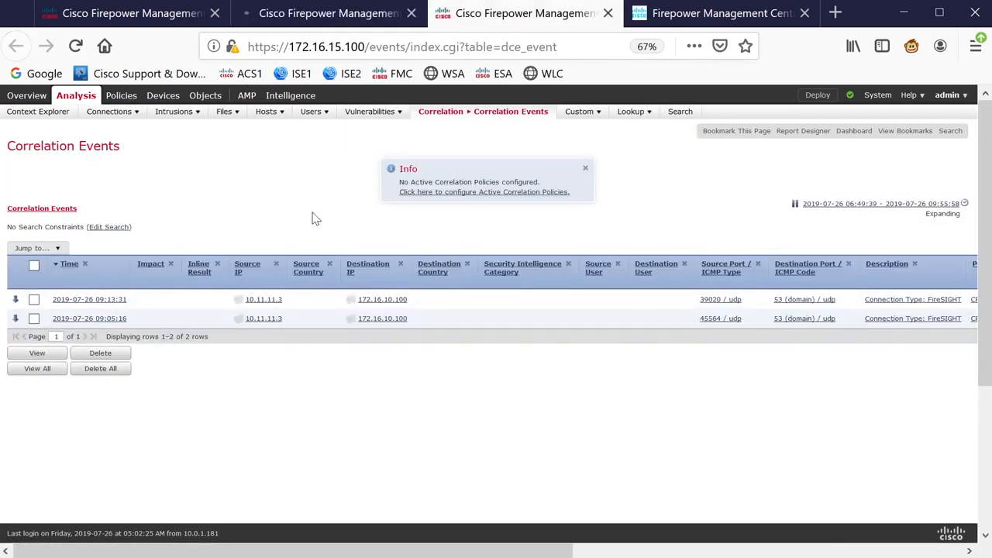
pyautogui.click(794, 203)
pyautogui.click(320, 15)
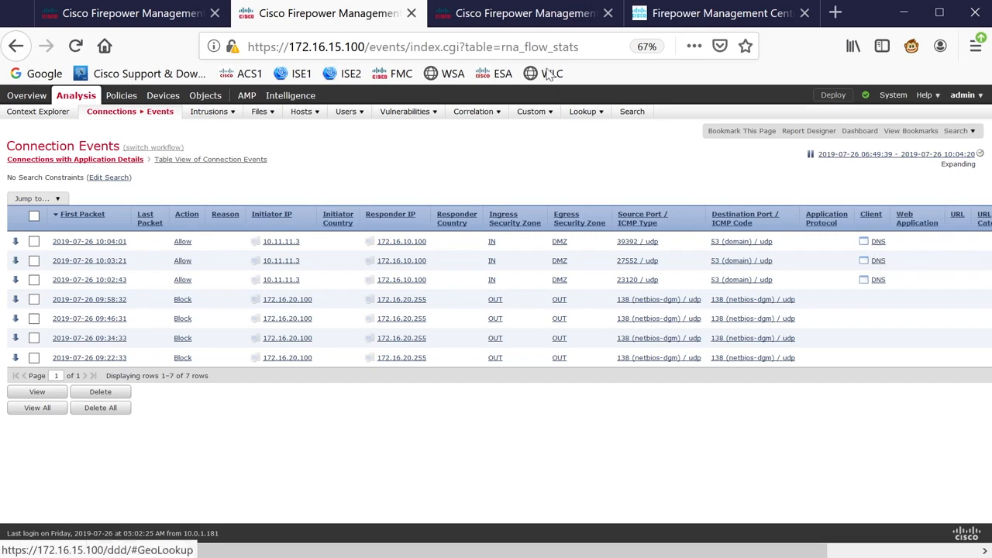
pyautogui.click(523, 14)
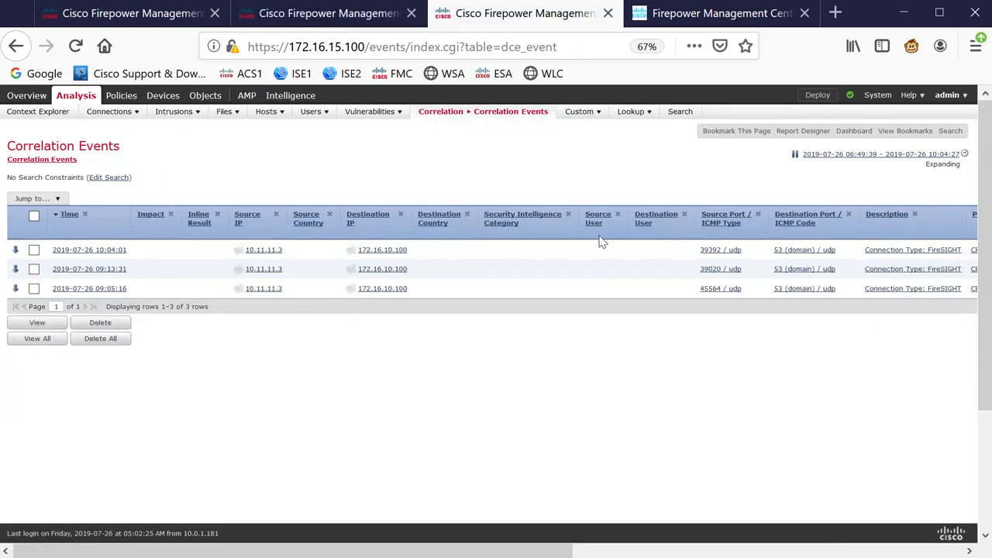
# - Scroll across the correlation events to inspect their policy, rule and priority columns, then reload the list
pyautogui.moveTo(379, 551); pyautogui.dragTo(798, 542)
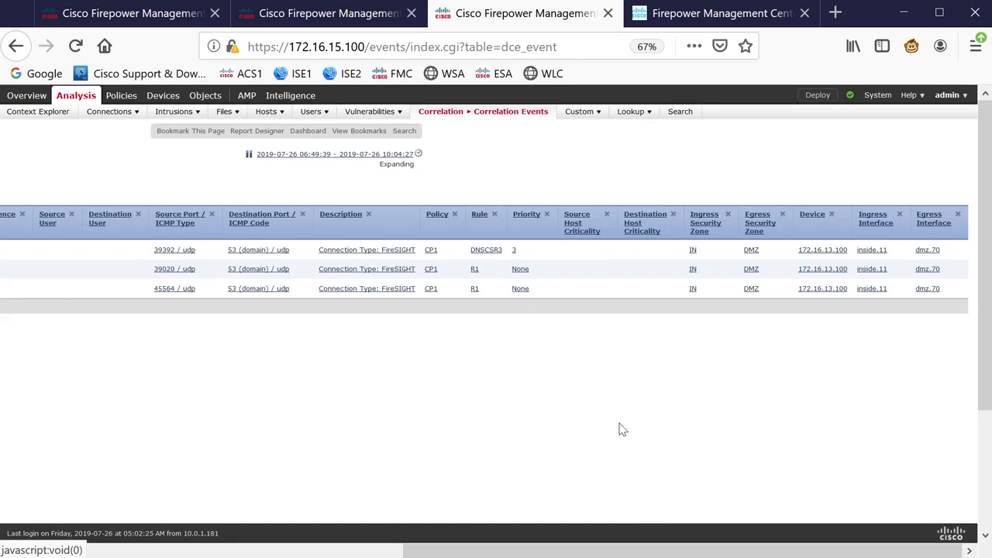
pyautogui.moveTo(568, 549); pyautogui.dragTo(336, 547)
pyautogui.moveTo(450, 122)
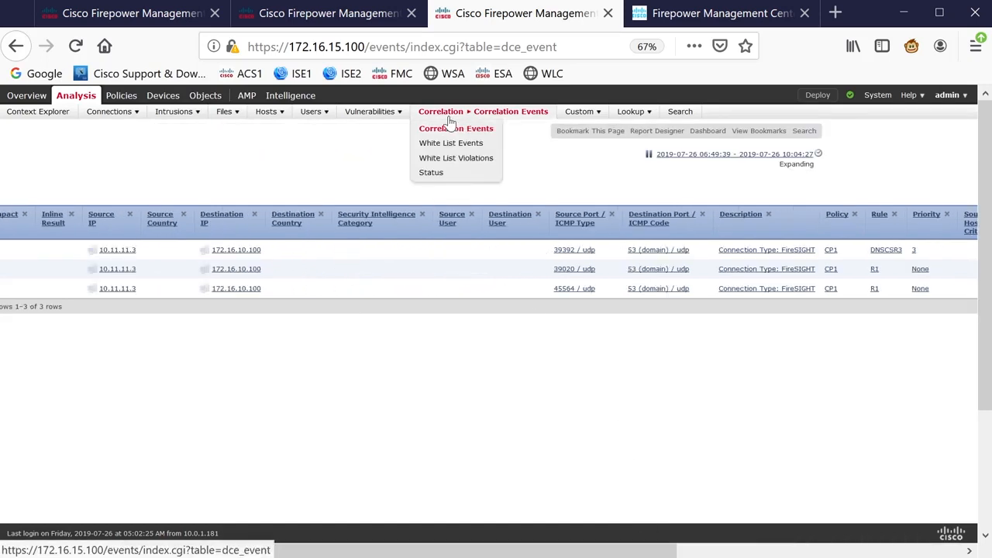
pyautogui.click(458, 175)
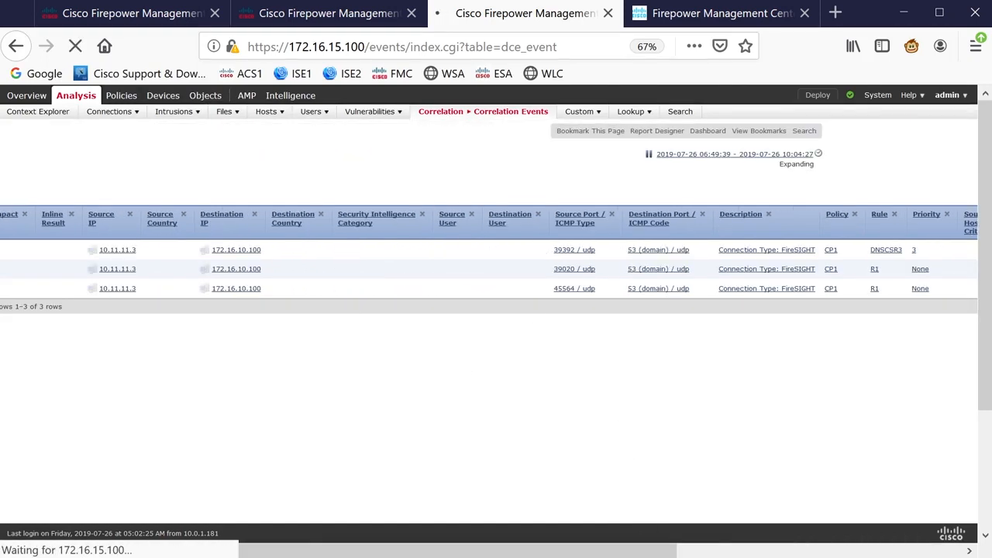
# - Switch to the R2 session and rerun the command showing its static routes
pyautogui.hotkey('alt', 'Tab')
pyautogui.click(86, 57)
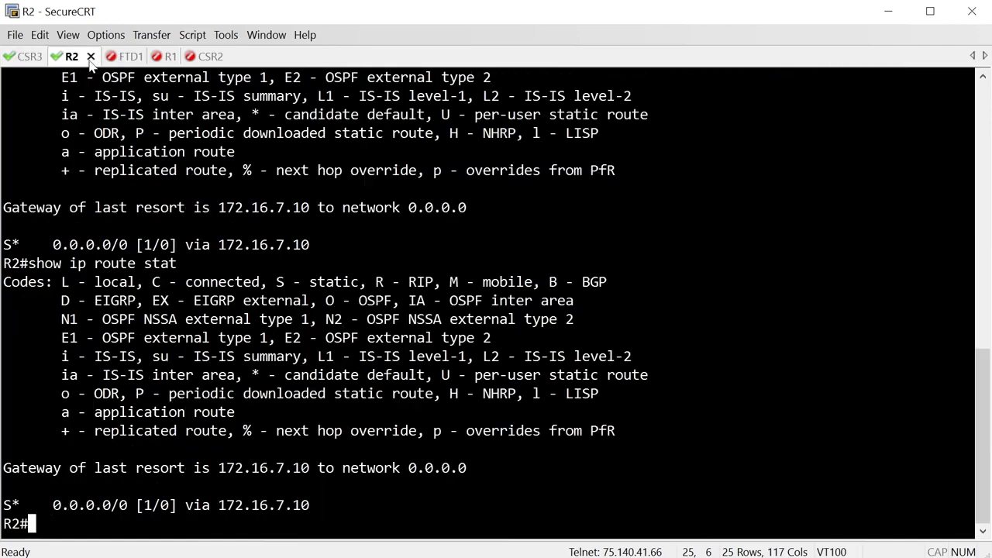
pyautogui.press('Up')
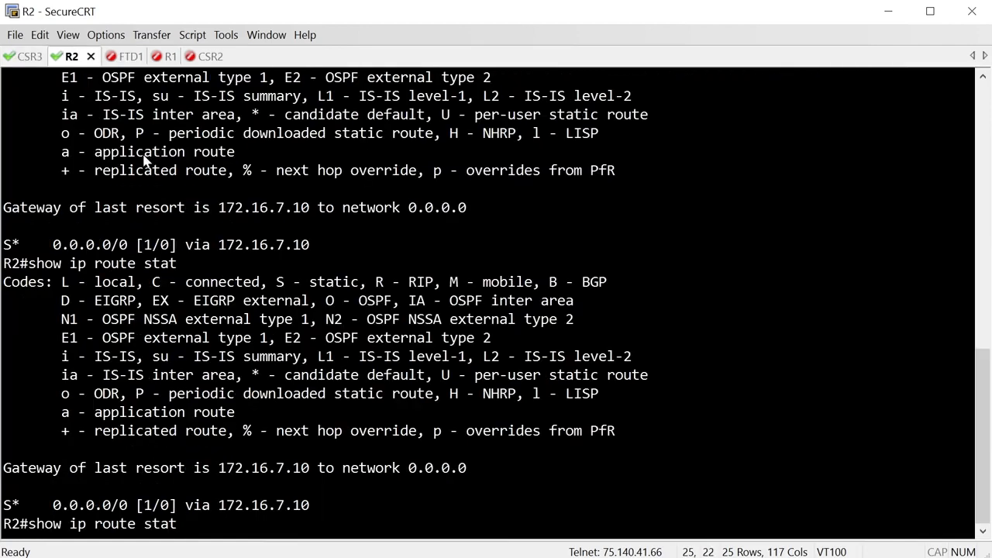
pyautogui.press('Return')
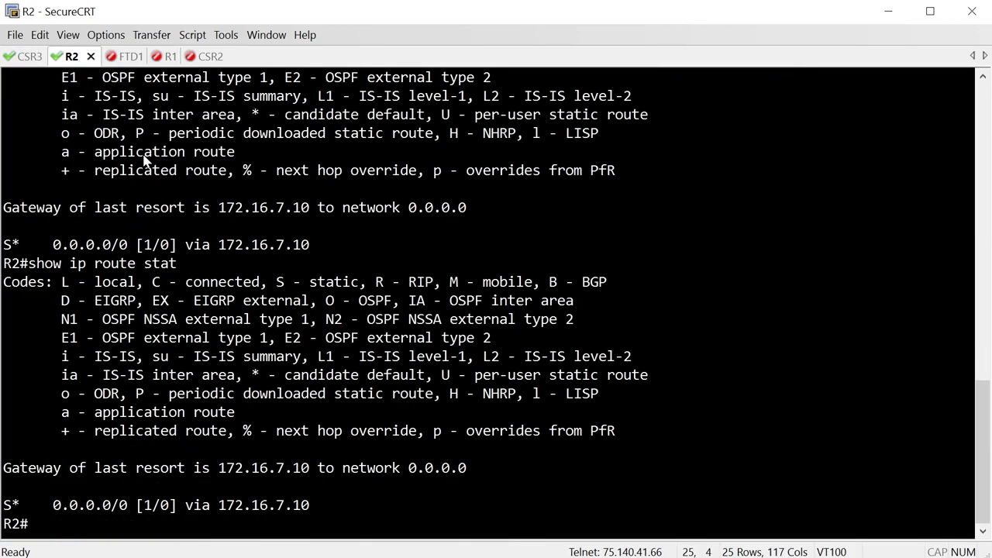
# - Review the BLOCKDNSSRV remediation status entry and its result message in FMC
pyautogui.hotkey('alt', 'Tab')
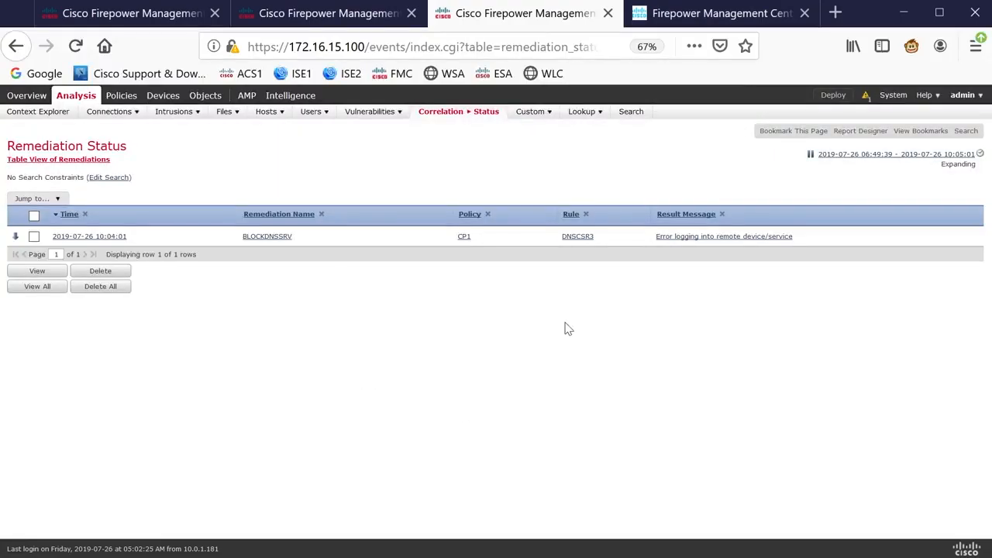
pyautogui.click(701, 239)
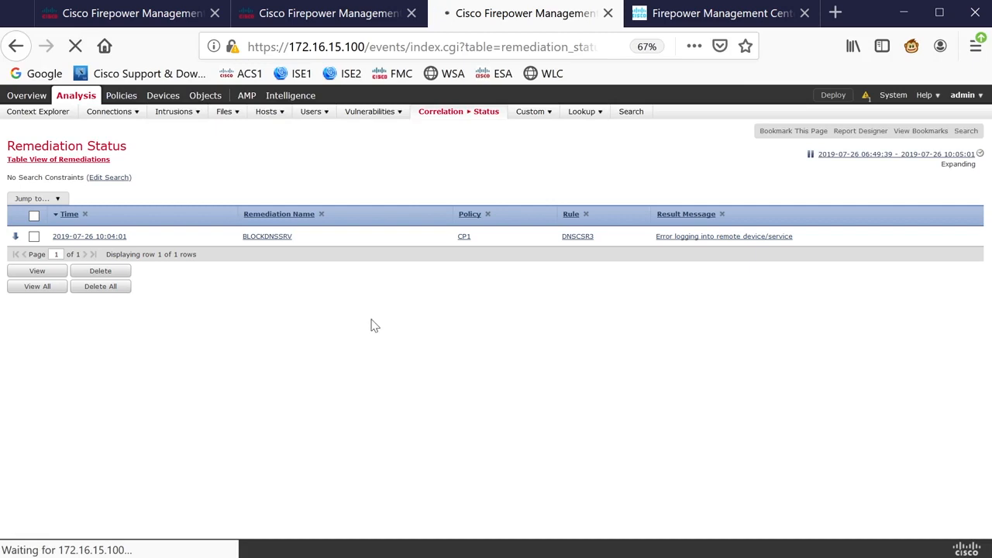
pyautogui.hotkey('alt', 'Tab')
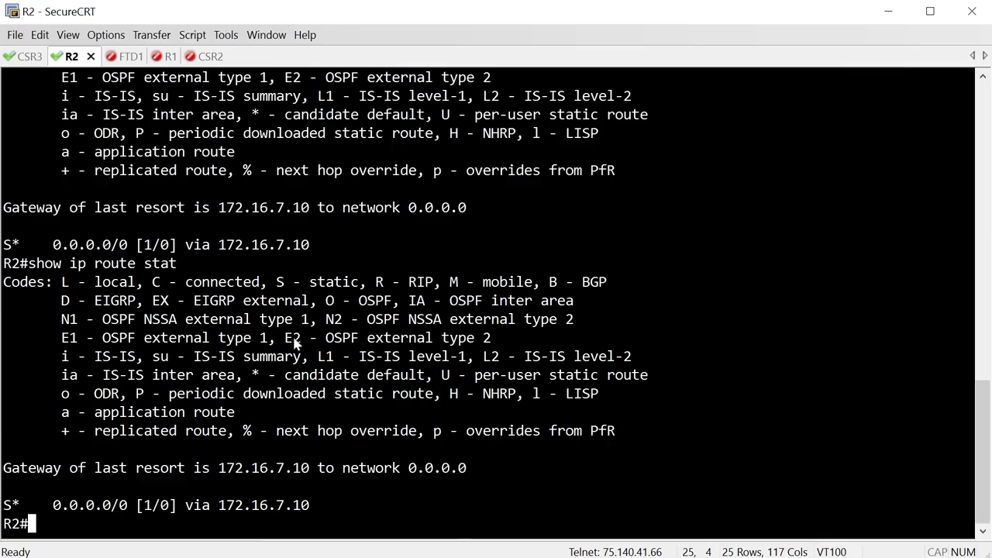
# - Ping 172.16.15.100 from R2 and list the users logged into R2
pyautogui.press('Return')
pyautogui.write('ping 10.')
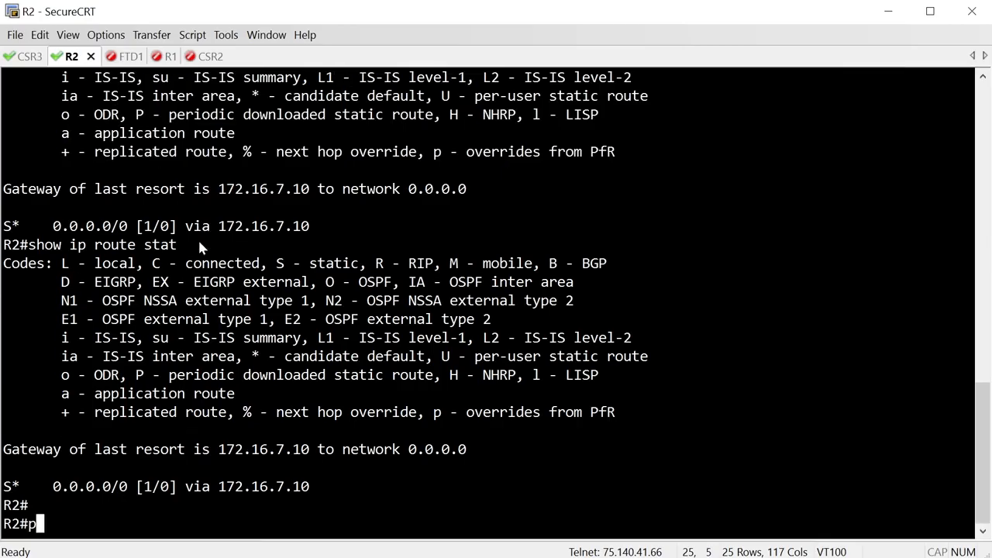
pyautogui.press('BackSpace')
pyautogui.press('BackSpace')
pyautogui.write('72.16.15.100')
pyautogui.press('Return')
pyautogui.write('who')
pyautogui.press('Return')
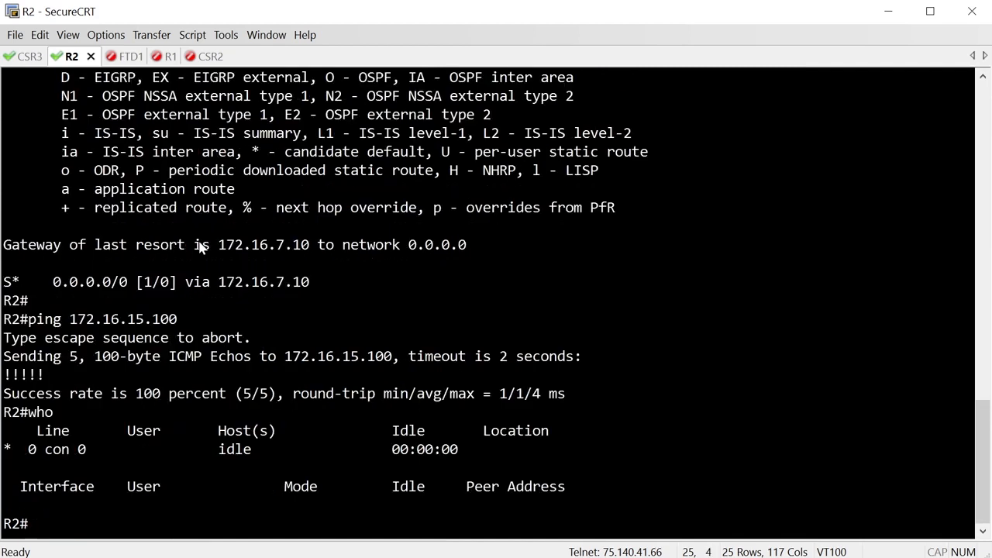
# - Telnet from R2 to 172.16.7.2, log in as ftd with the account password, then exit the session
pyautogui.write('telnet 172.16.7.2')
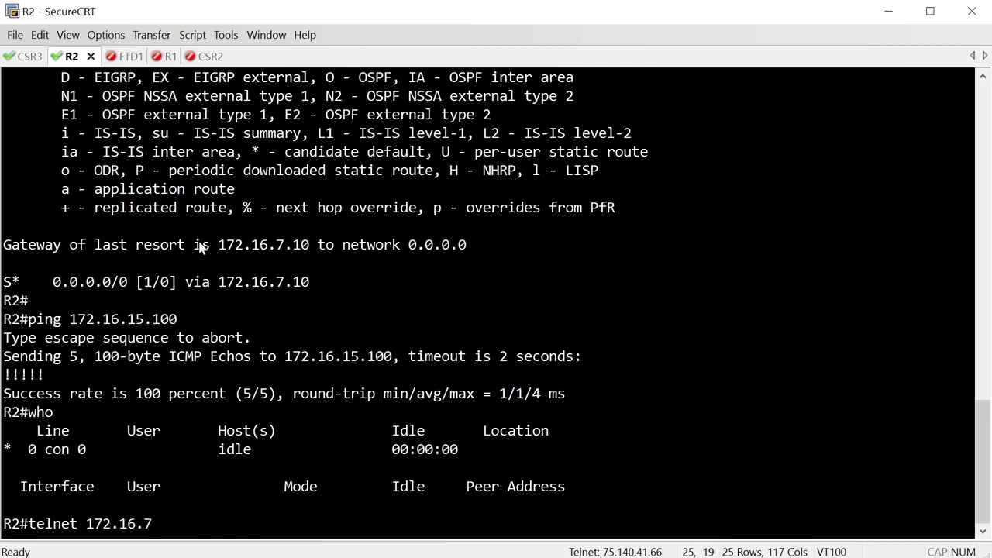
pyautogui.press('Return')
pyautogui.write('cisco')
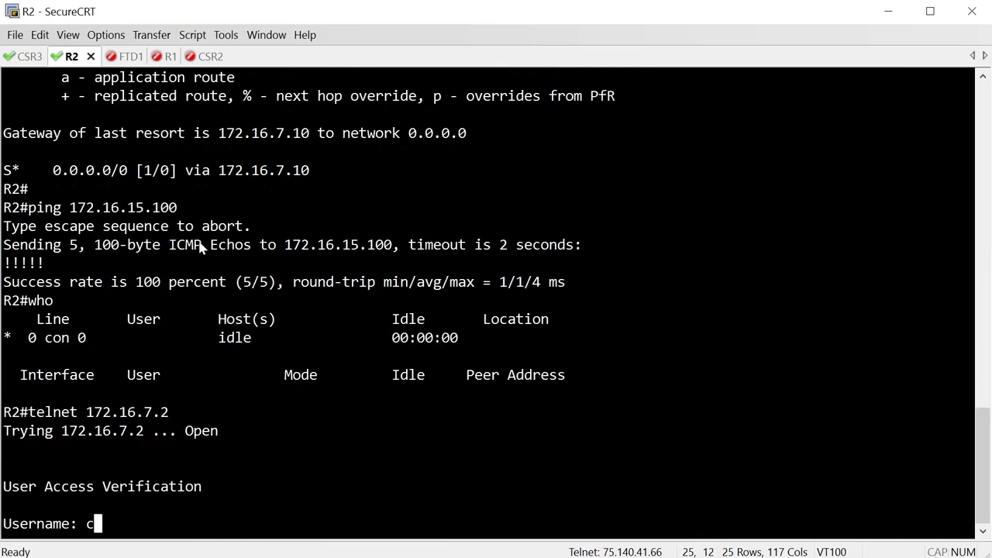
pyautogui.press('Return')
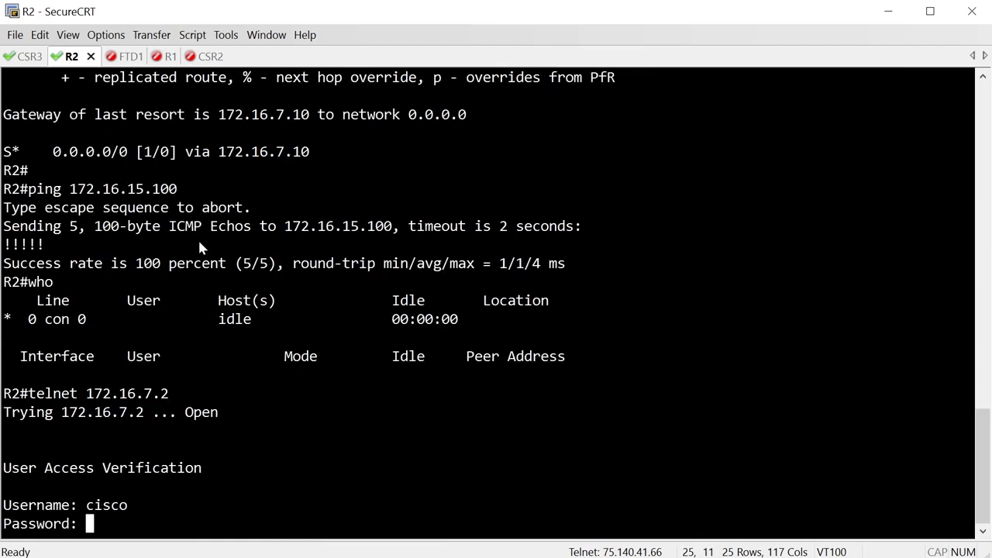
pyautogui.press('Return')
pyautogui.write('ftd')
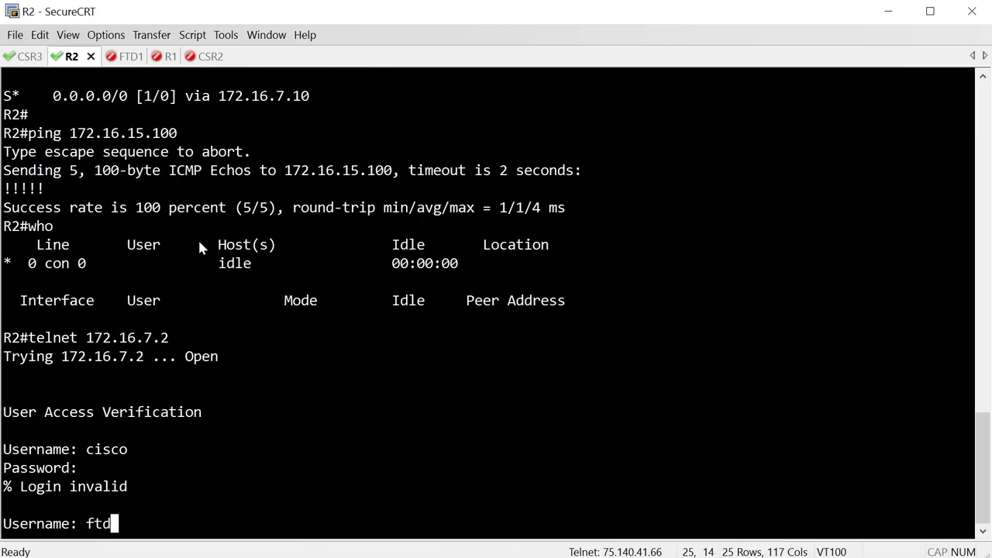
pyautogui.press('Return')
pyautogui.press('Return')
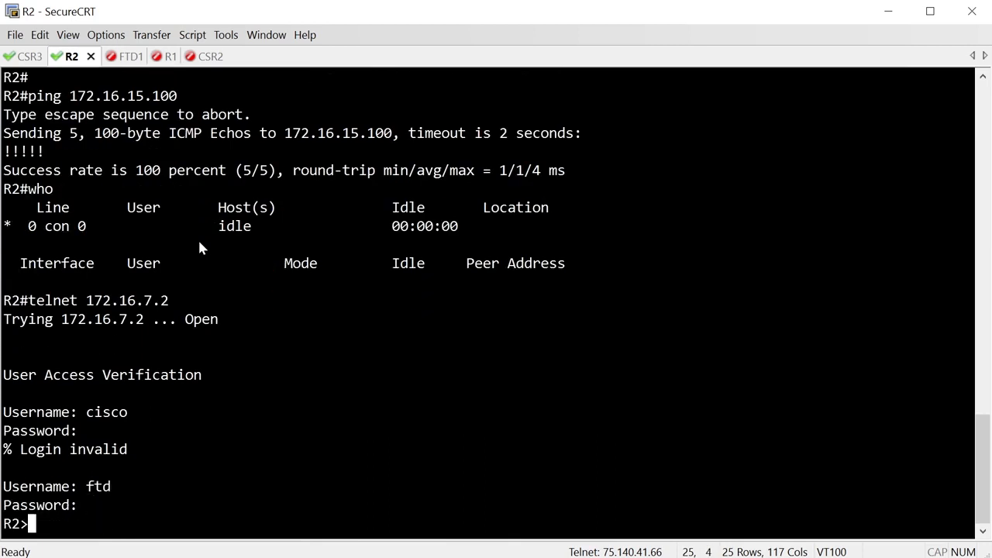
pyautogui.write('exit')
pyautogui.press('Return')
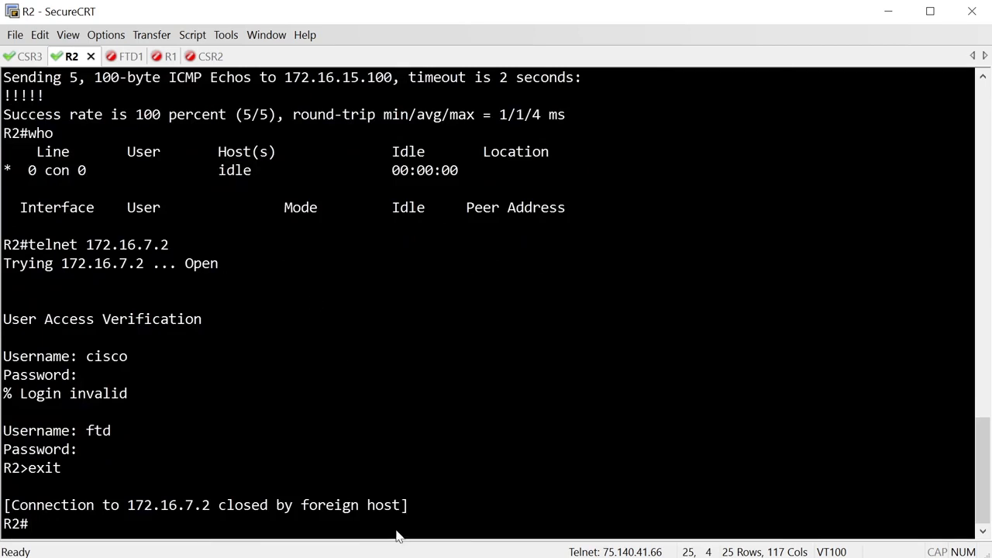
# - Edit the R2 Cisco IOS Null Route instance, set its username to ftd and save it
pyautogui.hotkey('alt', 'Tab')
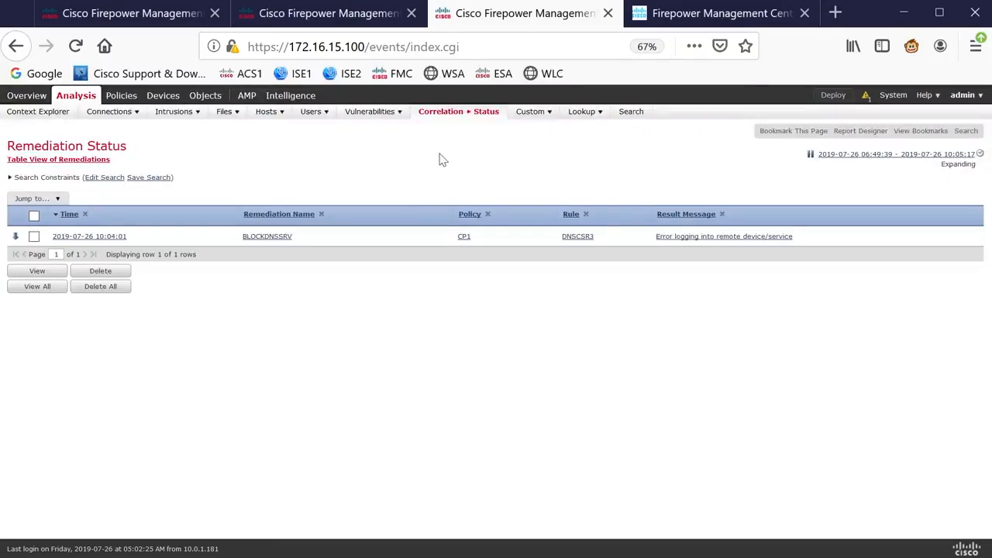
pyautogui.moveTo(424, 121)
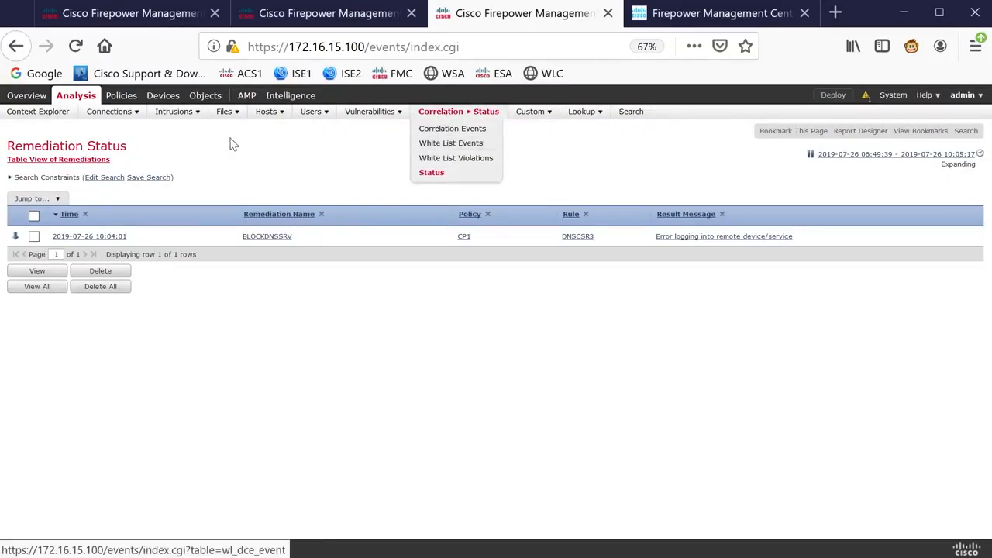
pyautogui.click(190, 13)
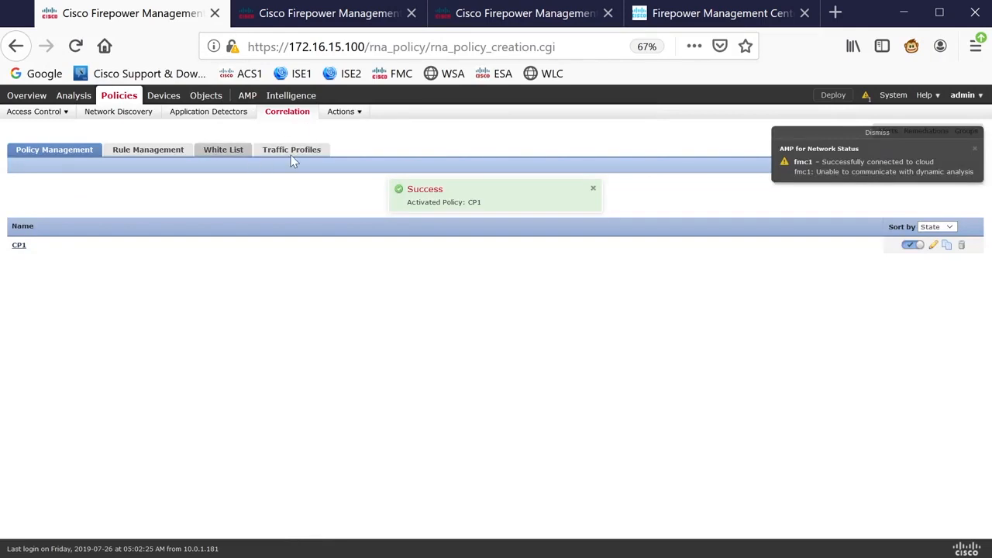
pyautogui.moveTo(358, 116)
pyautogui.click(363, 218)
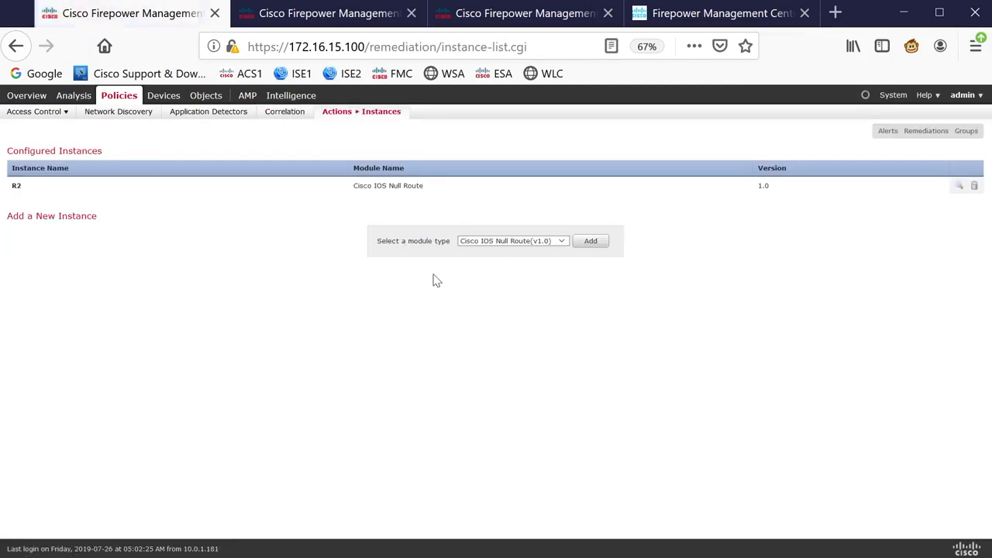
pyautogui.click(959, 186)
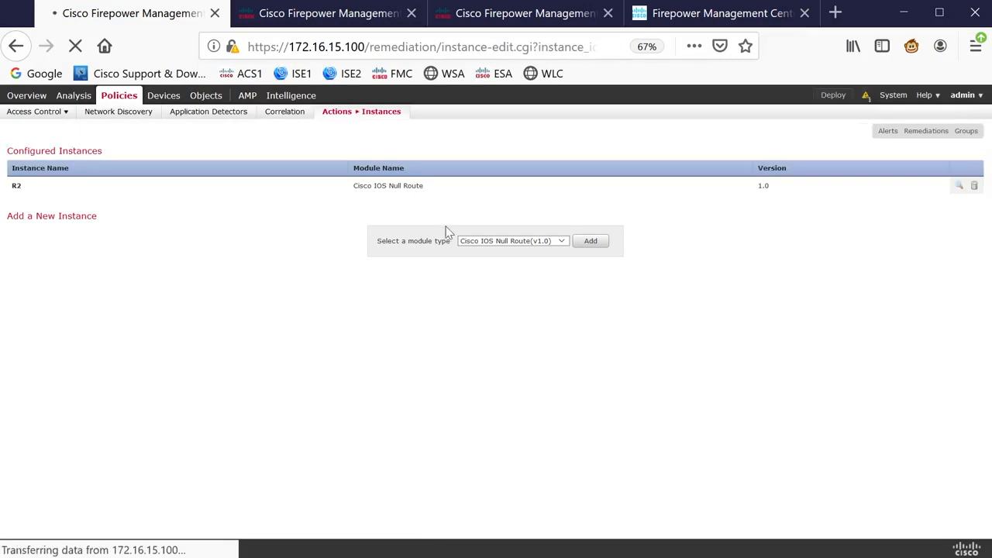
pyautogui.doubleClick(517, 296)
pyautogui.write('ftd')
pyautogui.scroll(-2, 740, 248)
pyautogui.press('Return')
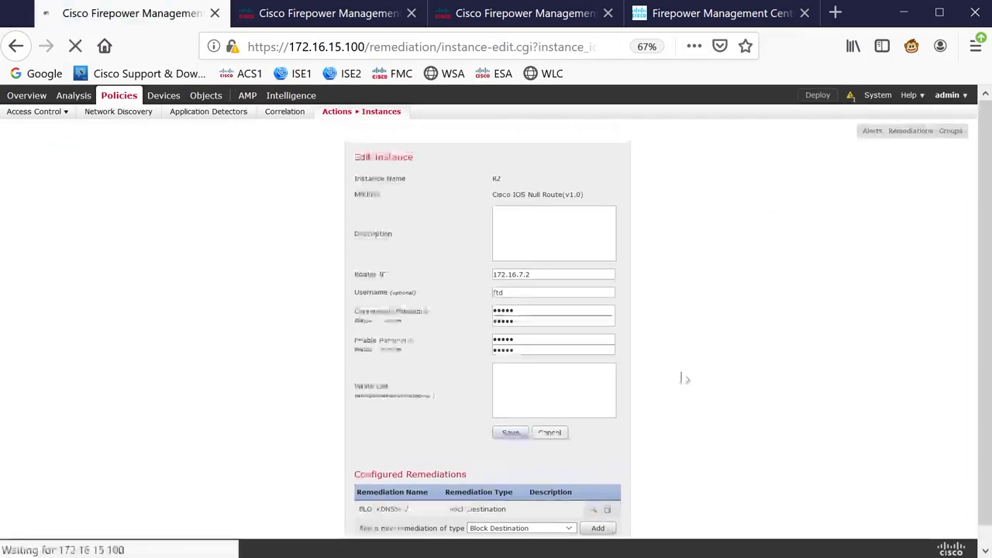
# - Ping abc.inelab.local twice from CSR3
pyautogui.hotkey('alt', 'Tab')
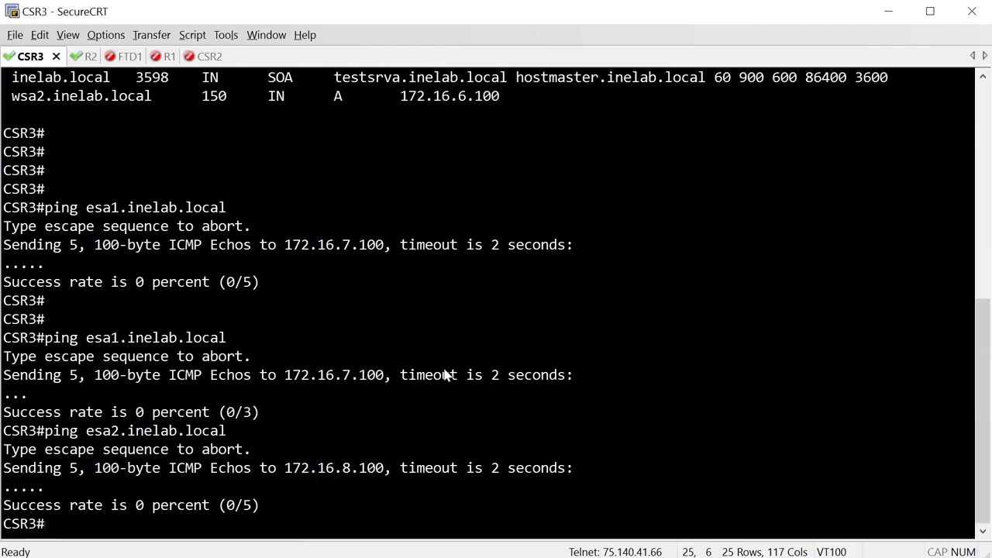
pyautogui.press('Up')
pyautogui.press('Left')
pyautogui.press('Left')
pyautogui.press('Left')
pyautogui.press('Left')
pyautogui.press('Left')
pyautogui.press('Left')
pyautogui.press('Left')
pyautogui.press('Left')
pyautogui.press('Left')
pyautogui.press('Left')
pyautogui.press('Left')
pyautogui.press('Left')
pyautogui.press('Left')
pyautogui.press('Left')
pyautogui.press('Delete')
pyautogui.press('BackSpace')
pyautogui.press('BackSpace')
pyautogui.press('BackSpace')
pyautogui.write('abc')
pyautogui.press('Return')
pyautogui.press('Up')
pyautogui.press('Return')
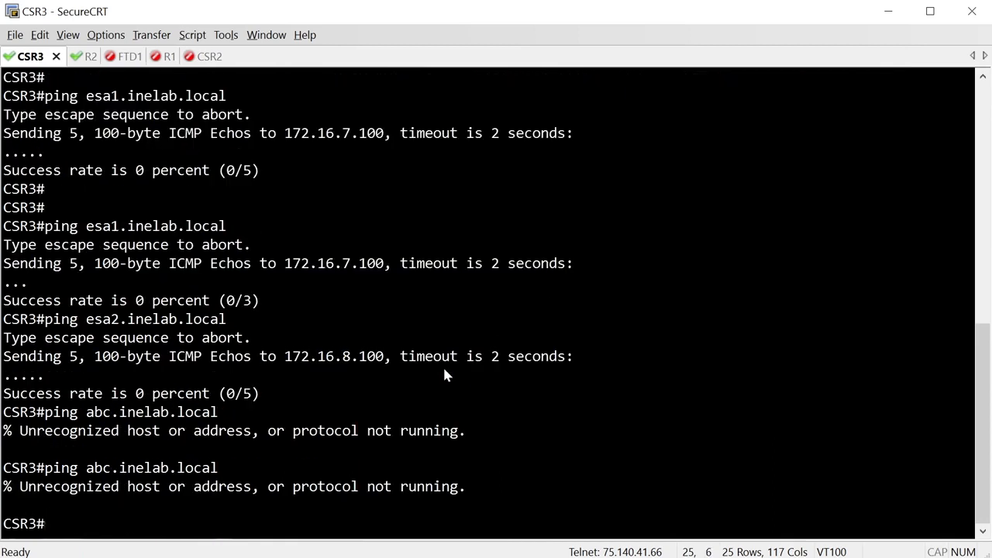
# - Check R2's console log and static routing table for the null route added by the remediation
pyautogui.hotkey('ctrl', 'Tab')
pyautogui.press('Return')
pyautogui.press('Return')
pyautogui.press('Return')
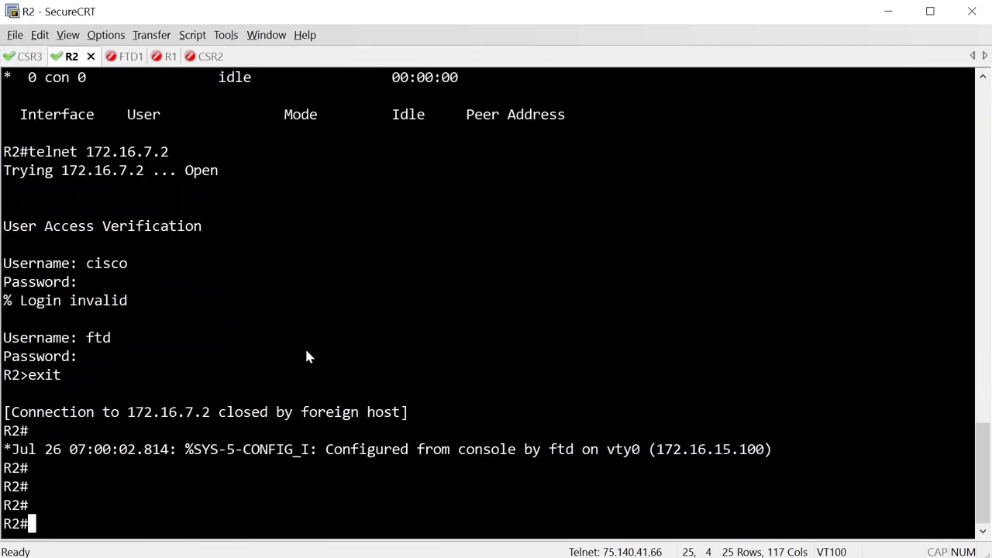
pyautogui.tripleClick(364, 453)
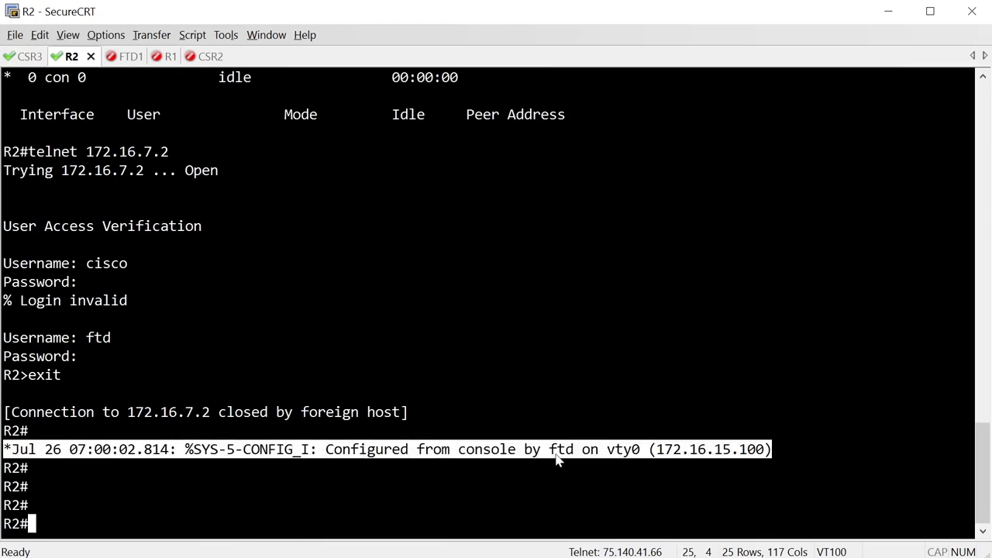
pyautogui.moveTo(549, 453); pyautogui.dragTo(574, 459)
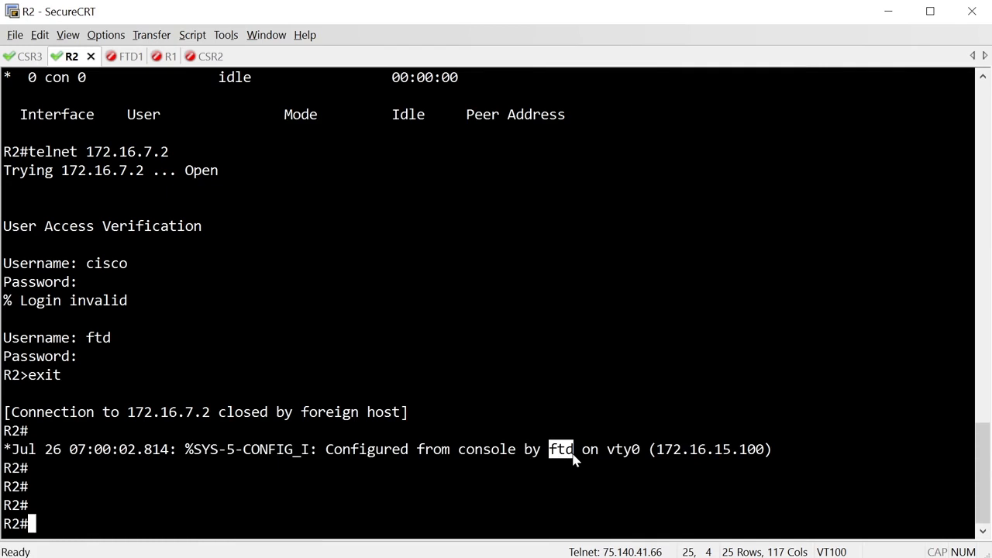
pyautogui.write('sh ip route stat')
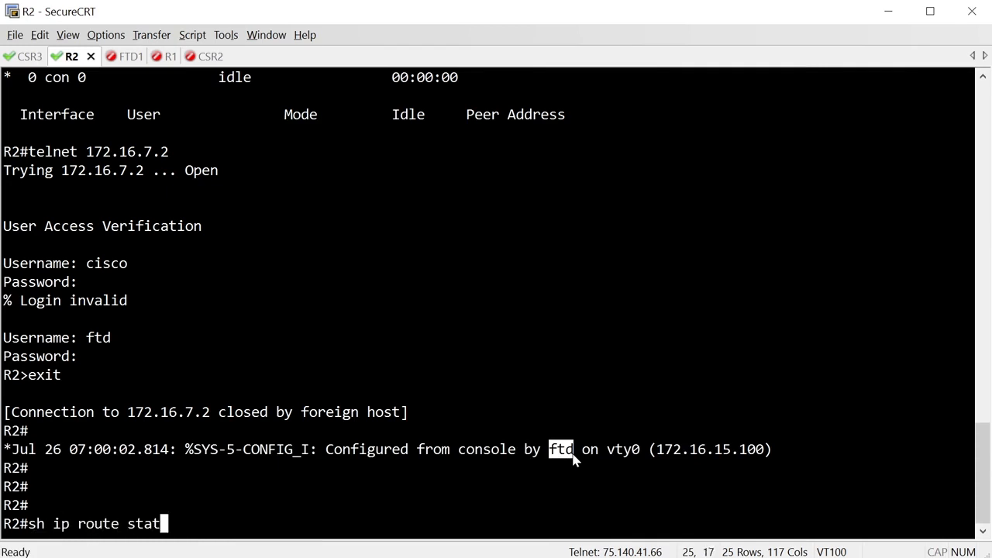
pyautogui.press('Return')
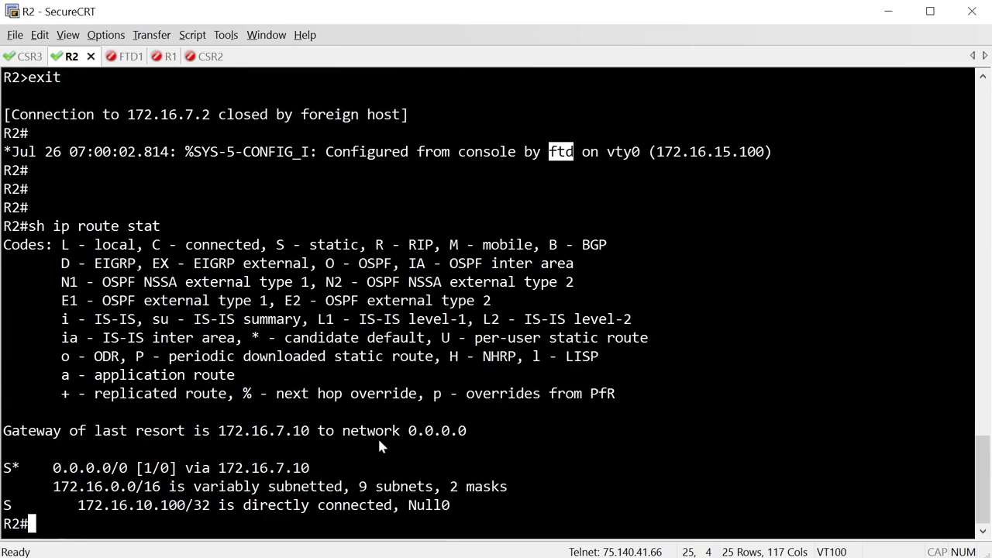
pyautogui.click(258, 517)
pyautogui.tripleClick(257, 513)
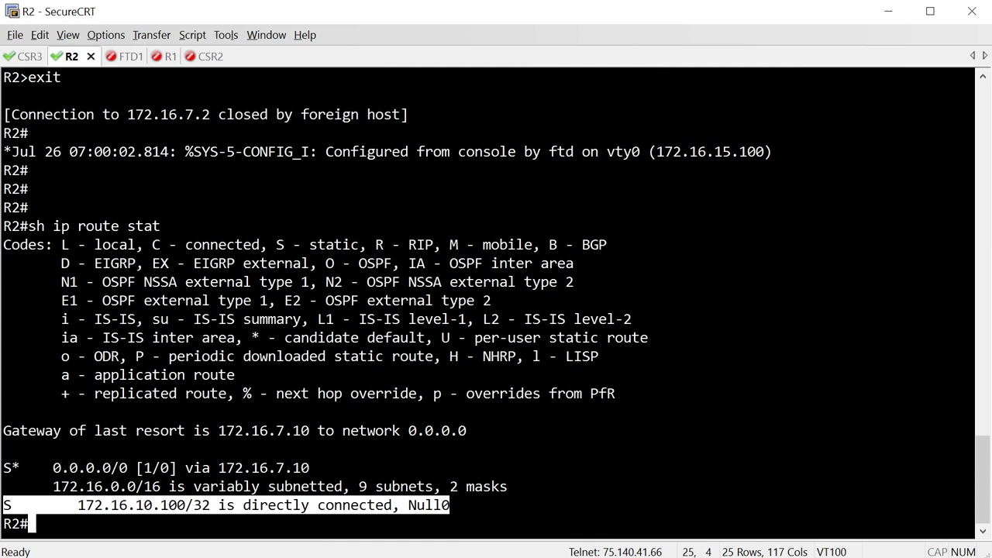
# - Return to the connection events view in FMC
pyautogui.hotkey('alt', 'Tab')
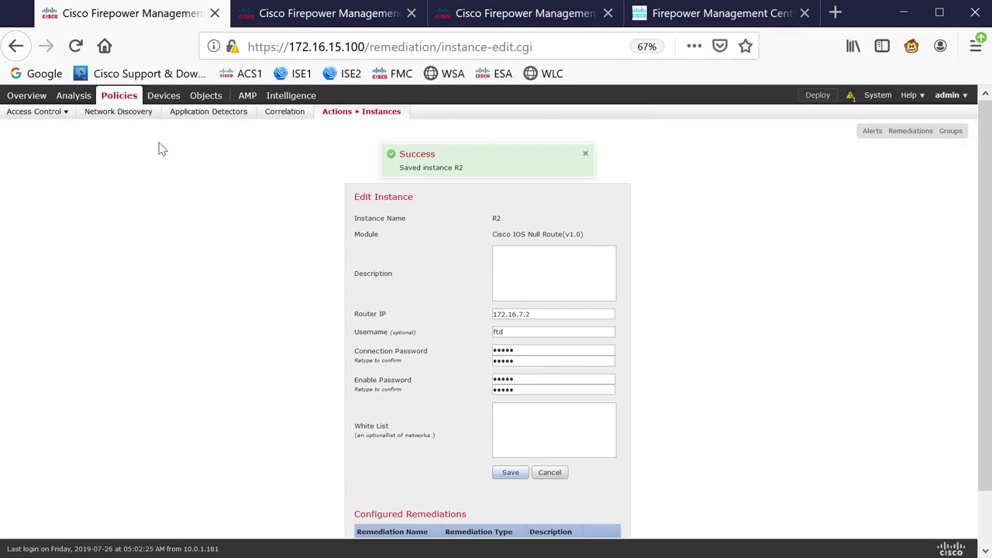
pyautogui.click(293, 22)
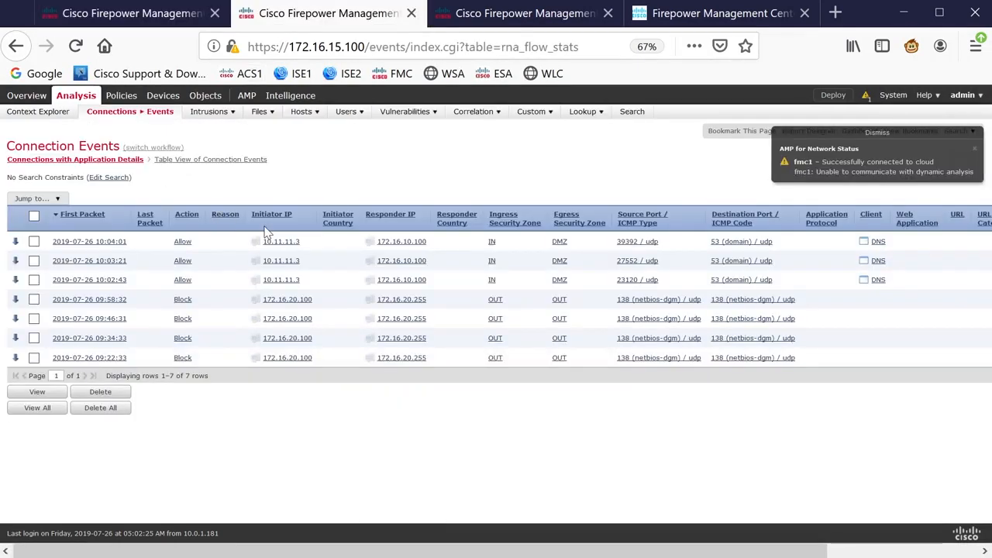